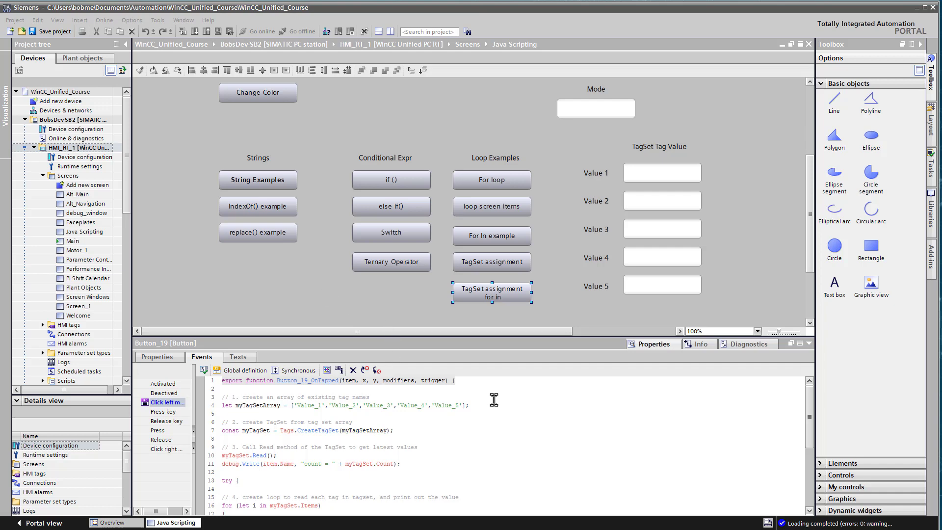
- Review the For In example and 'TagSet assignment for in' scripts, caret at the myTagSet.Items condition
{"action": "left_click", "coordinate": [453, 466]}
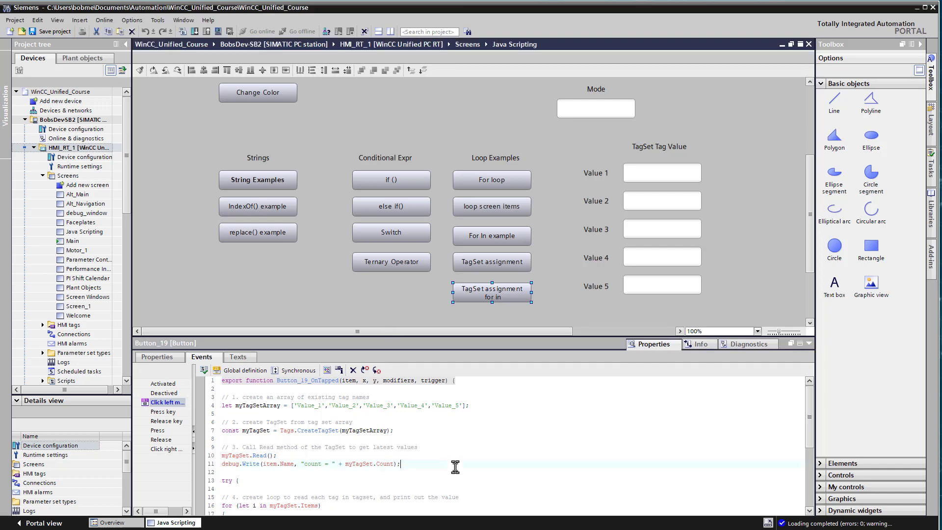
{"action": "scroll", "coordinate": [455, 467], "scroll_direction": "down", "scroll_amount": 2}
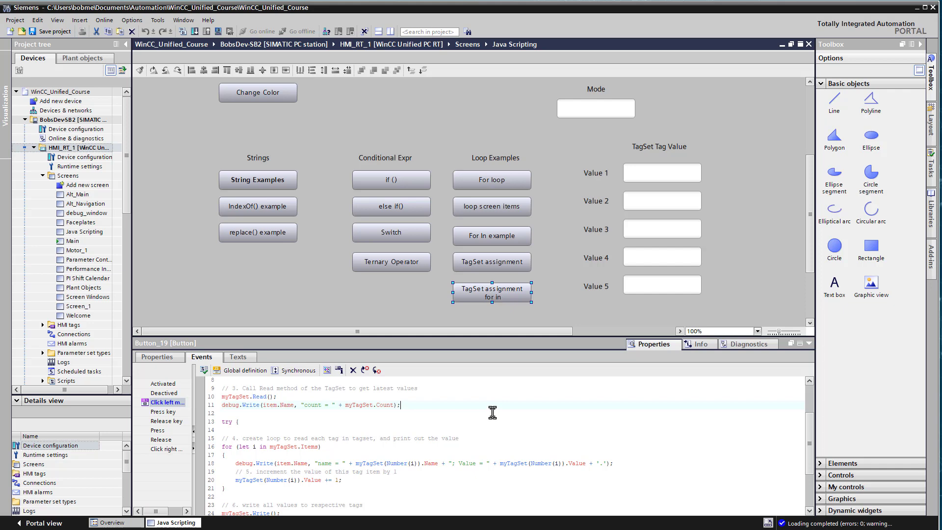
{"action": "scroll", "coordinate": [449, 427], "scroll_direction": "up", "scroll_amount": 3}
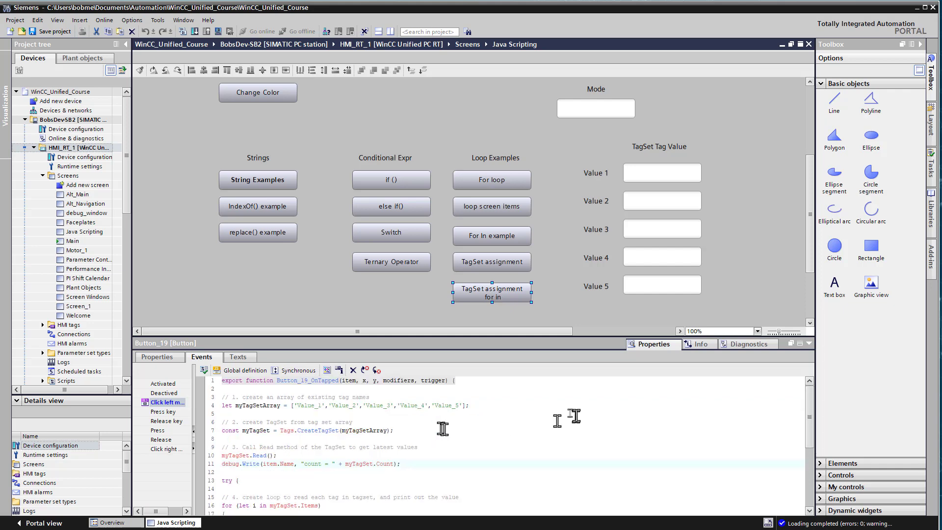
{"action": "scroll", "coordinate": [512, 439], "scroll_direction": "down", "scroll_amount": 3}
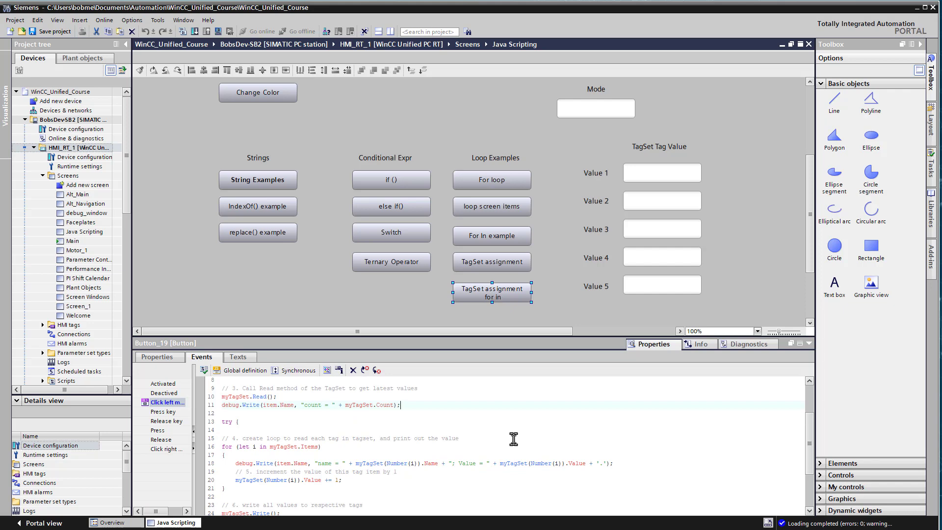
{"action": "scroll", "coordinate": [513, 439], "scroll_direction": "down", "scroll_amount": 3}
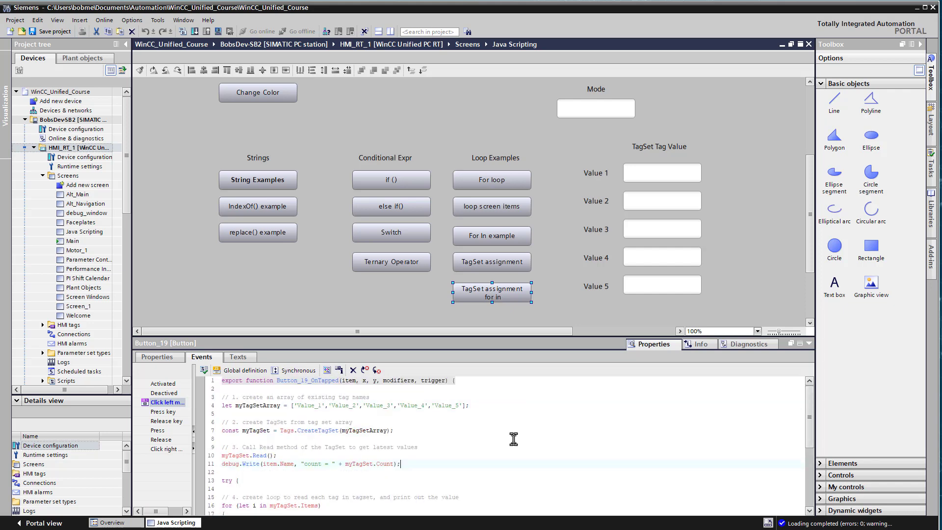
{"action": "left_click", "coordinate": [491, 236]}
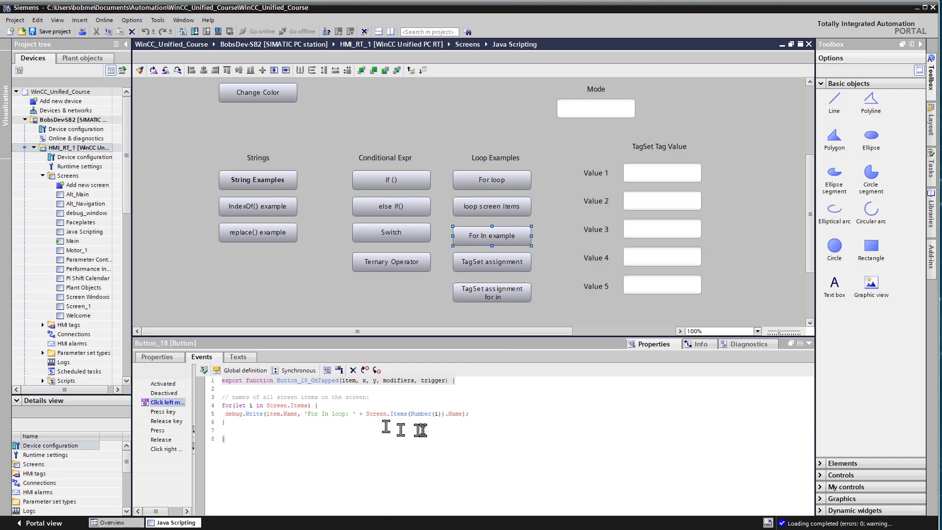
{"action": "left_click", "coordinate": [492, 292]}
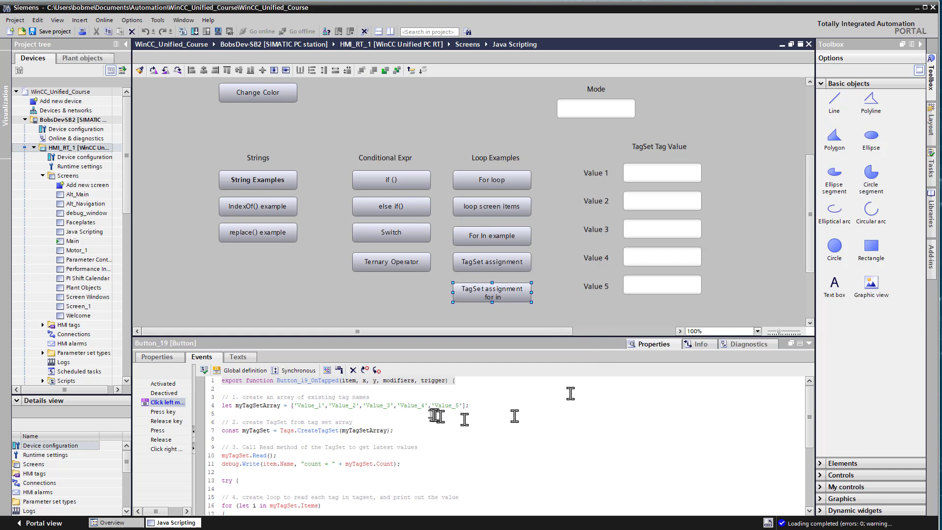
{"action": "scroll", "coordinate": [434, 416], "scroll_direction": "down", "scroll_amount": 3}
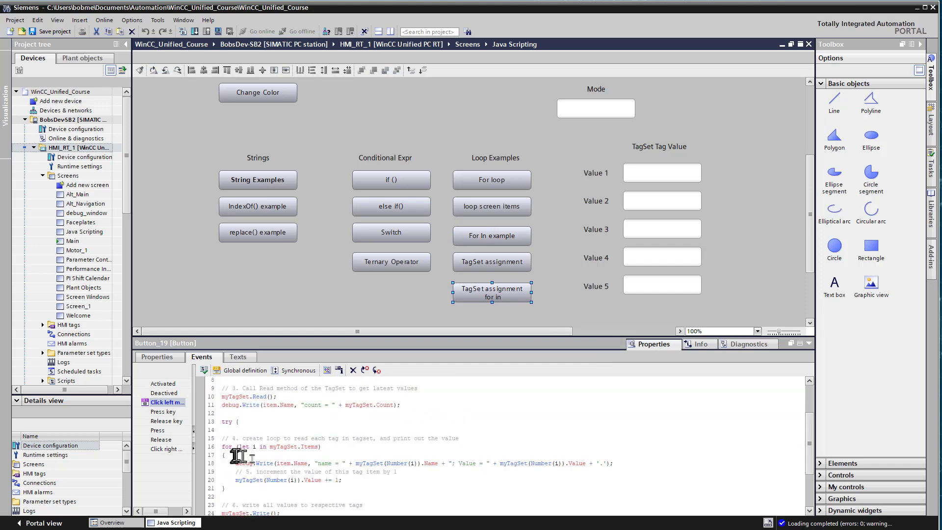
{"action": "left_click", "coordinate": [324, 447]}
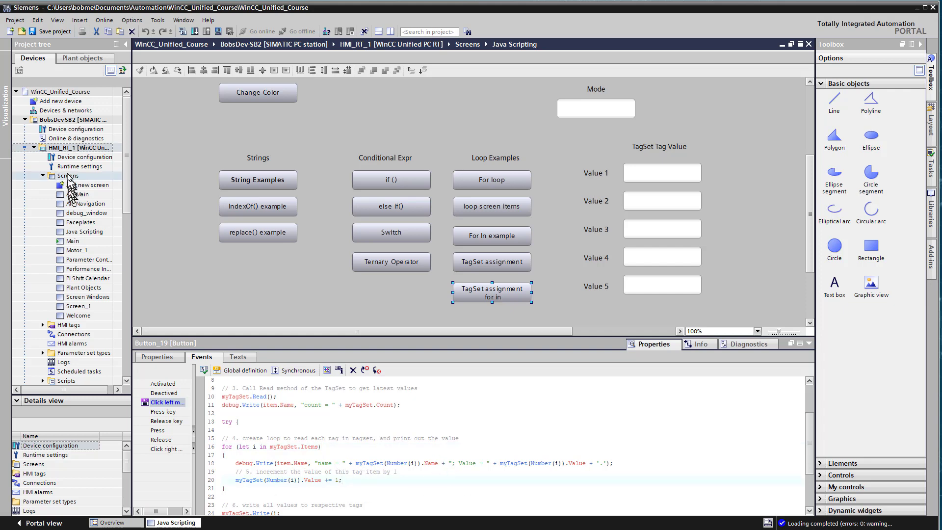
- Download HMI_RT_1 and run the 'TagSet assignment for in' script with the debug window open
{"action": "right_click", "coordinate": [64, 149]}
{"action": "mouse_move", "coordinate": [100, 259]}
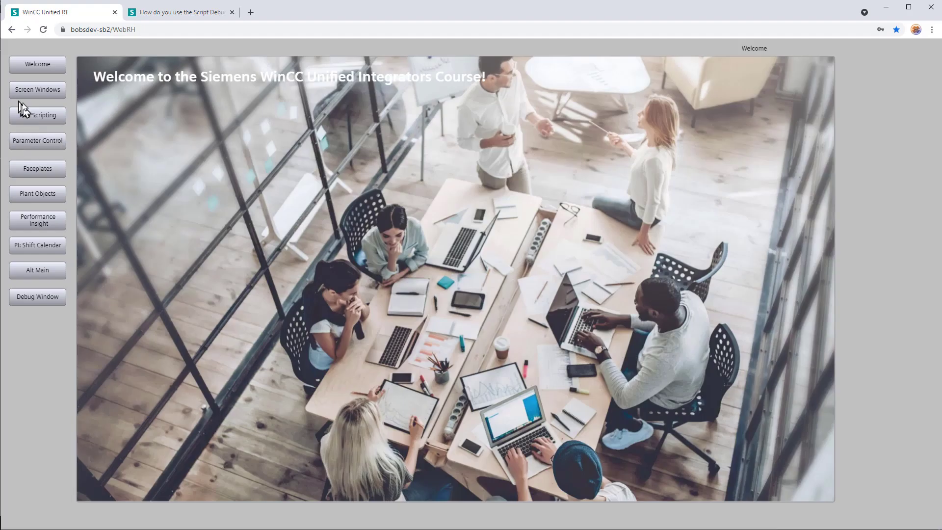
{"action": "left_click", "coordinate": [37, 115]}
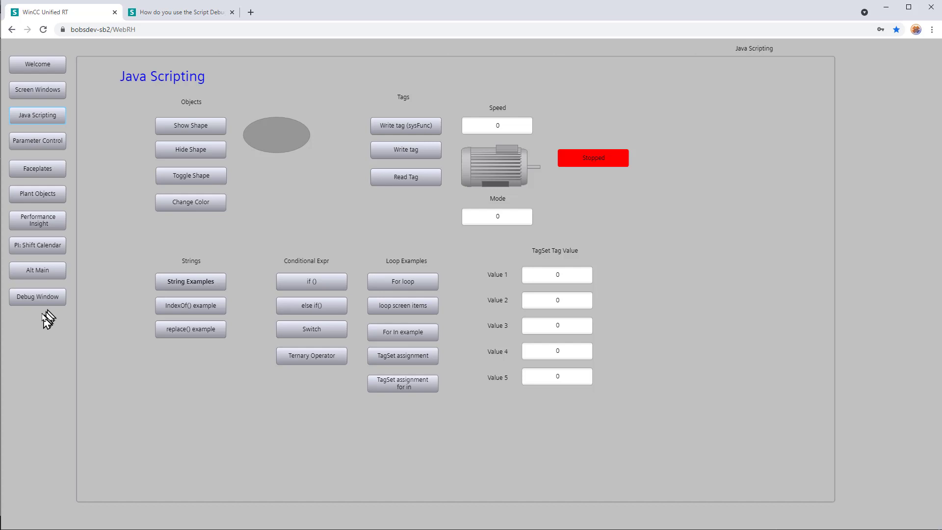
{"action": "left_click", "coordinate": [37, 296]}
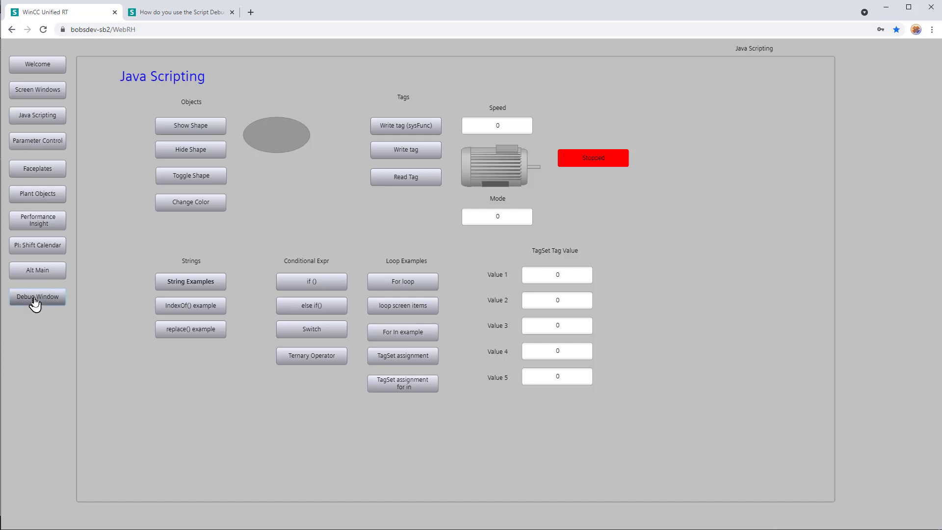
{"action": "left_click", "coordinate": [379, 388]}
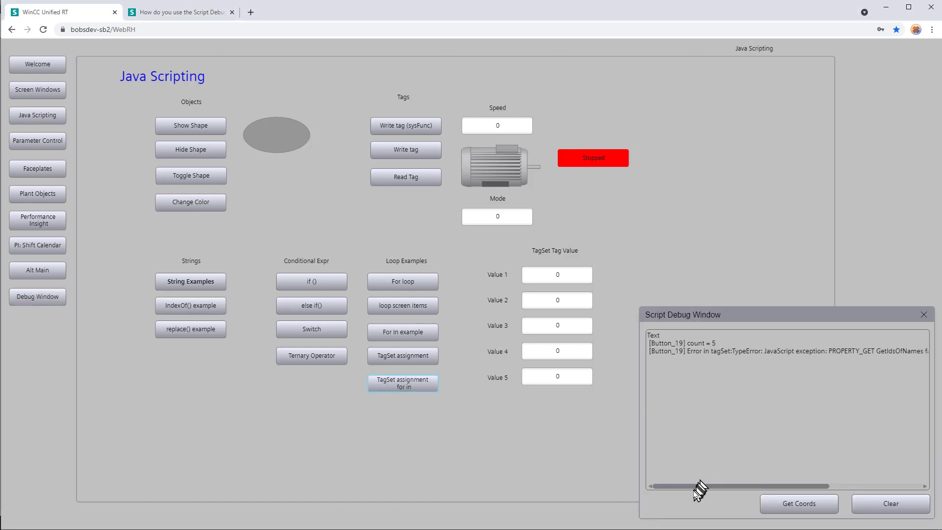
{"action": "left_click_drag", "start_coordinate": [699, 487], "coordinate": [803, 489]}
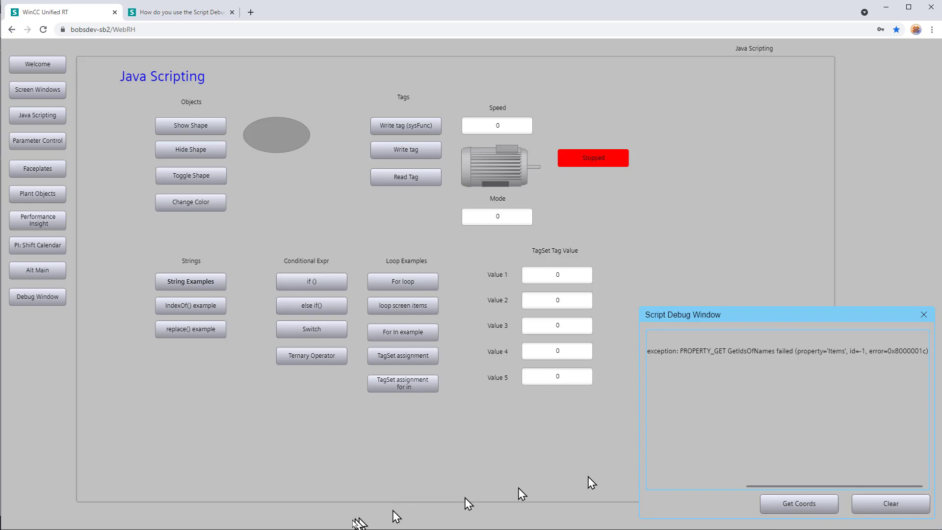
- Open the Information System and expand Visualizing processes > Programming scripts > WinCC Unified object model
{"action": "key", "text": "alt+Tab"}
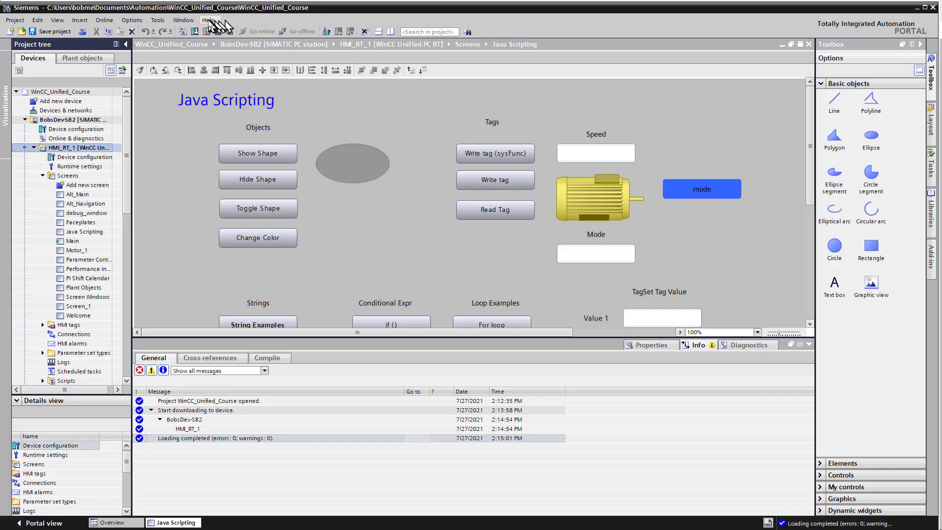
{"action": "left_click", "coordinate": [208, 19]}
{"action": "left_click", "coordinate": [225, 30]}
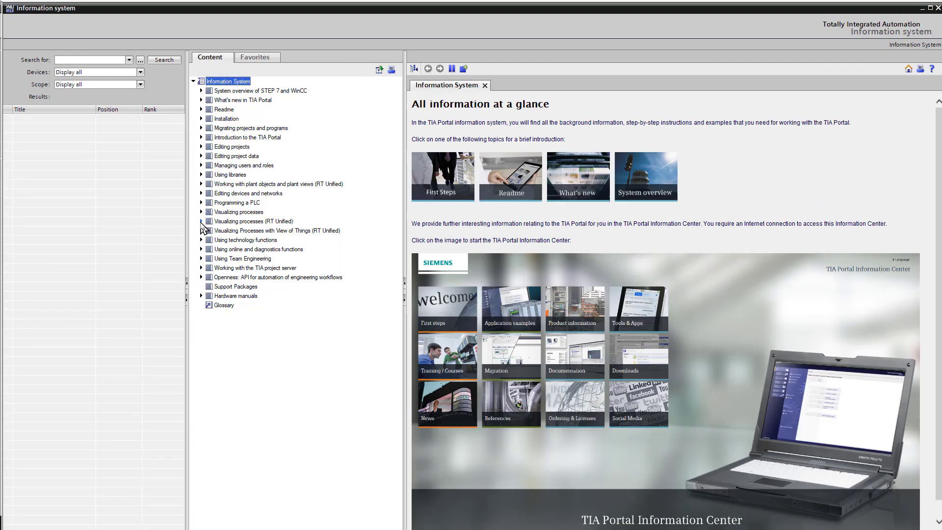
{"action": "left_click", "coordinate": [202, 221]}
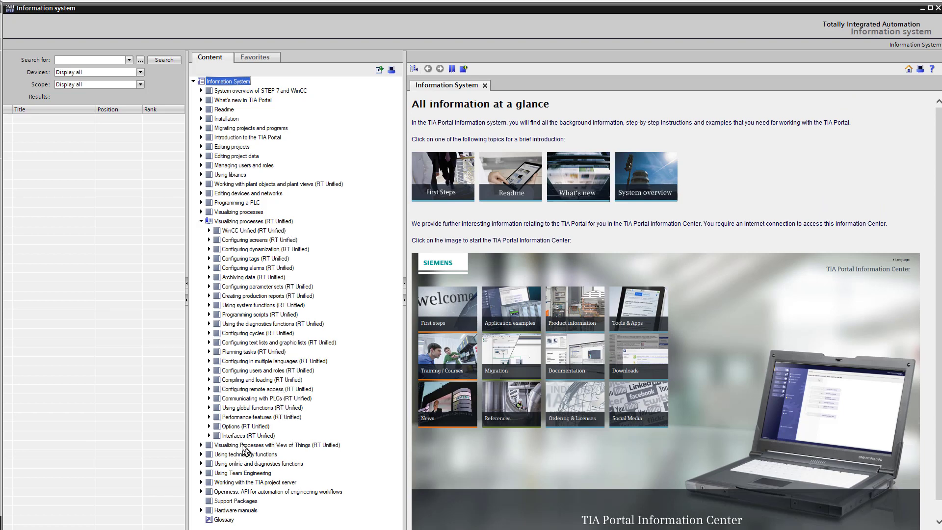
{"action": "left_click", "coordinate": [243, 314]}
{"action": "left_click", "coordinate": [210, 315]}
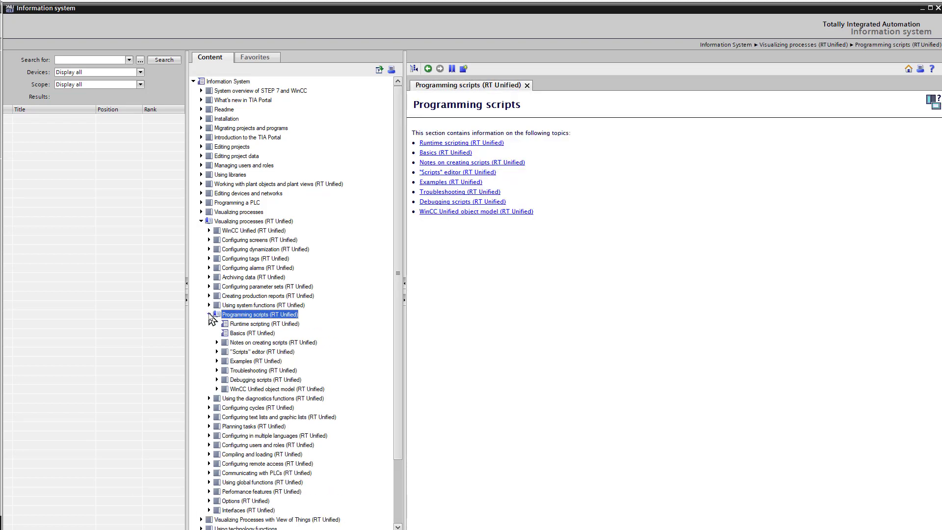
{"action": "left_click", "coordinate": [272, 389]}
{"action": "left_click", "coordinate": [217, 388]}
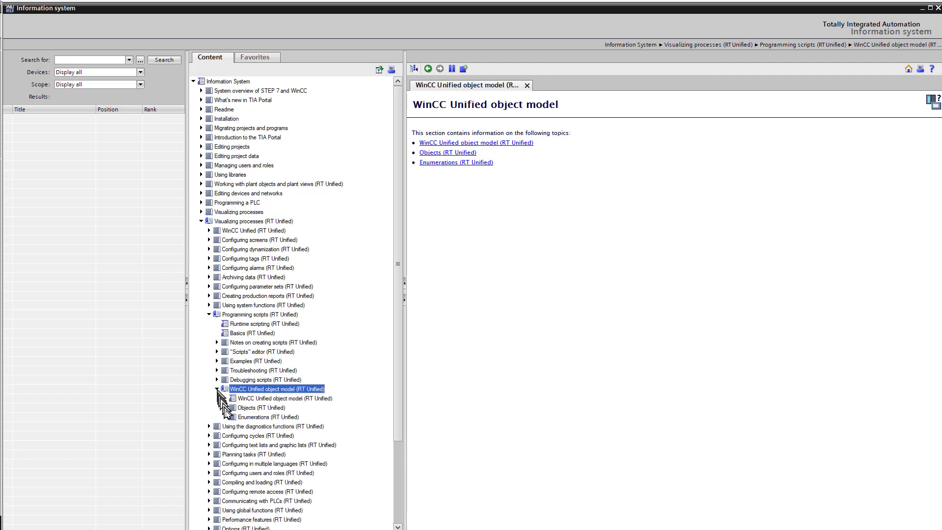
- Drill through Objects > Tags > TagSet > Methods to the Item method page
{"action": "left_click", "coordinate": [225, 408]}
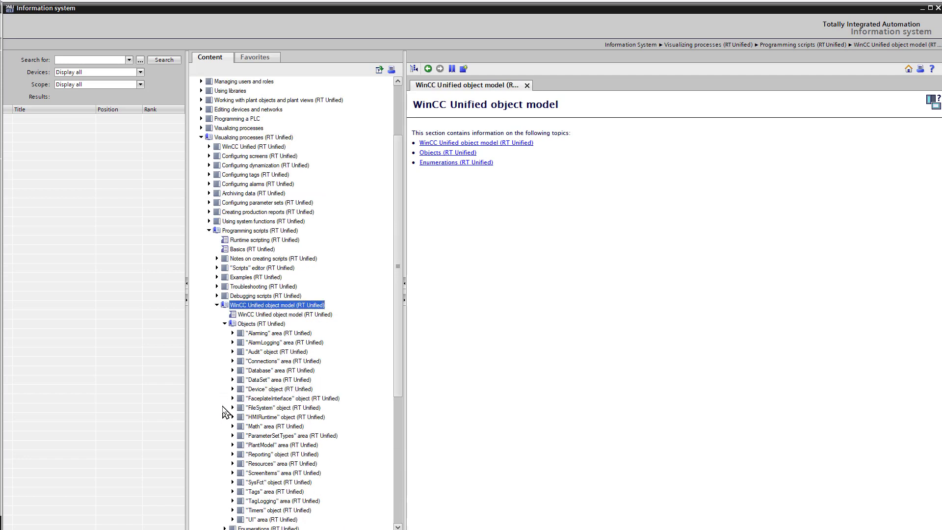
{"action": "left_click", "coordinate": [274, 492]}
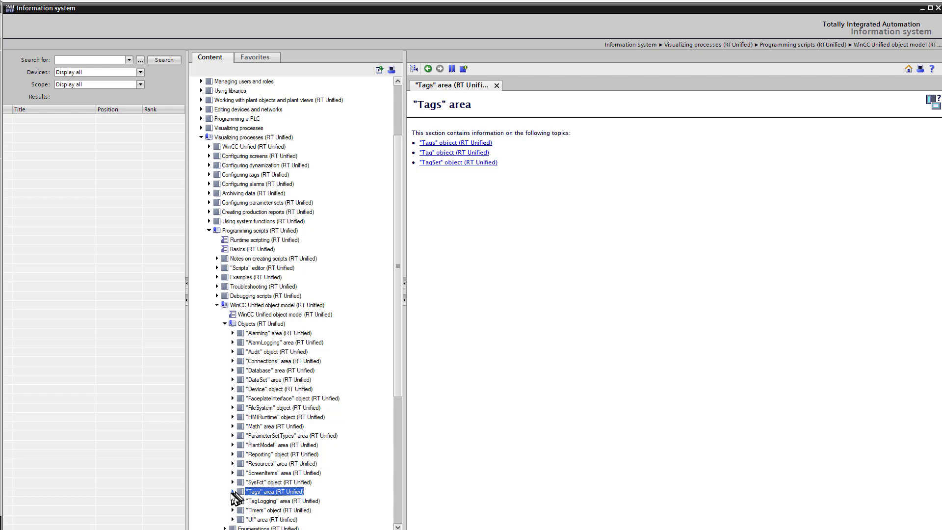
{"action": "left_click", "coordinate": [233, 492]}
{"action": "left_click", "coordinate": [280, 520]}
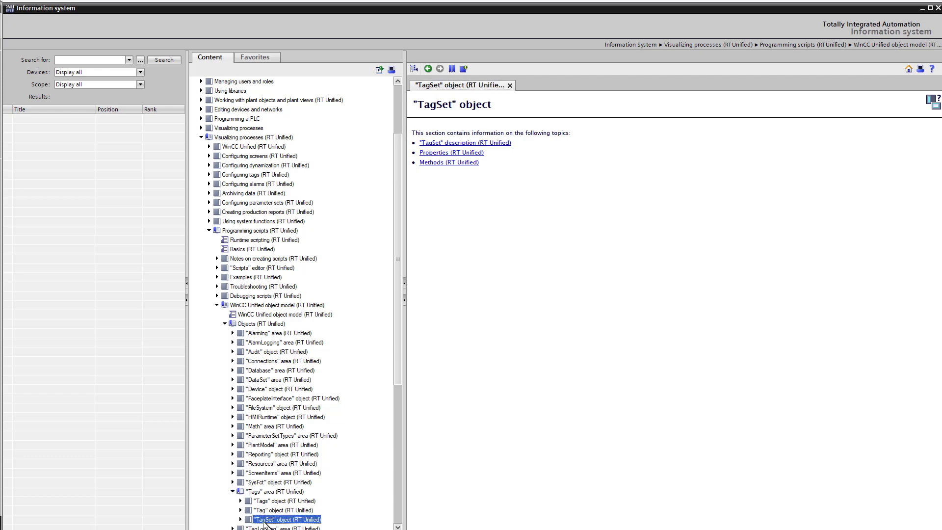
{"action": "left_click", "coordinate": [249, 519]}
{"action": "left_click", "coordinate": [275, 464]}
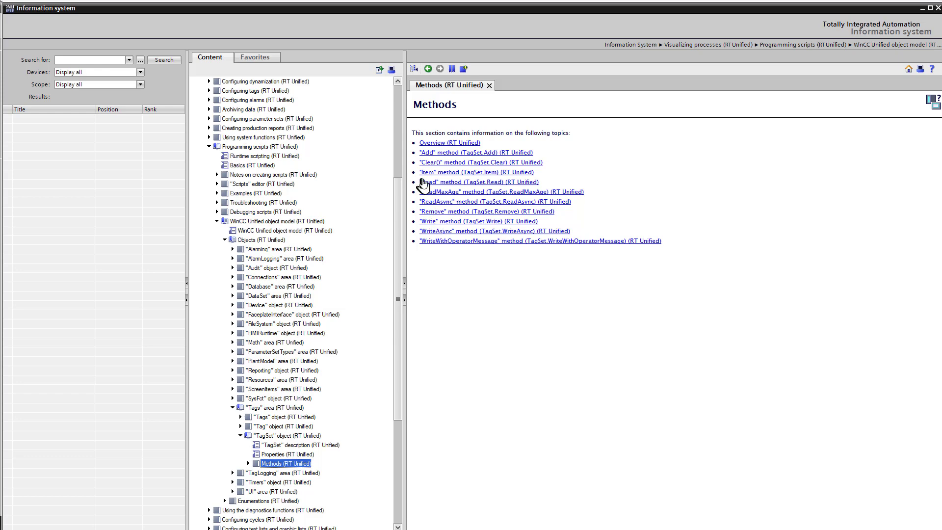
{"action": "left_click", "coordinate": [451, 172]}
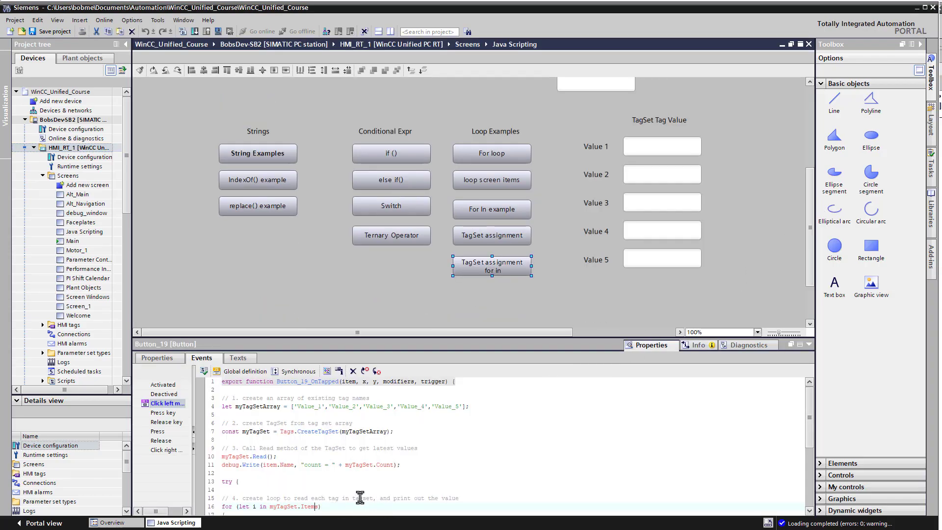
- Change the loop to 'for (let i in myTagSet.Item)' and save the project
{"action": "left_click", "coordinate": [401, 448]}
{"action": "scroll", "coordinate": [401, 448], "scroll_direction": "down", "scroll_amount": 3}
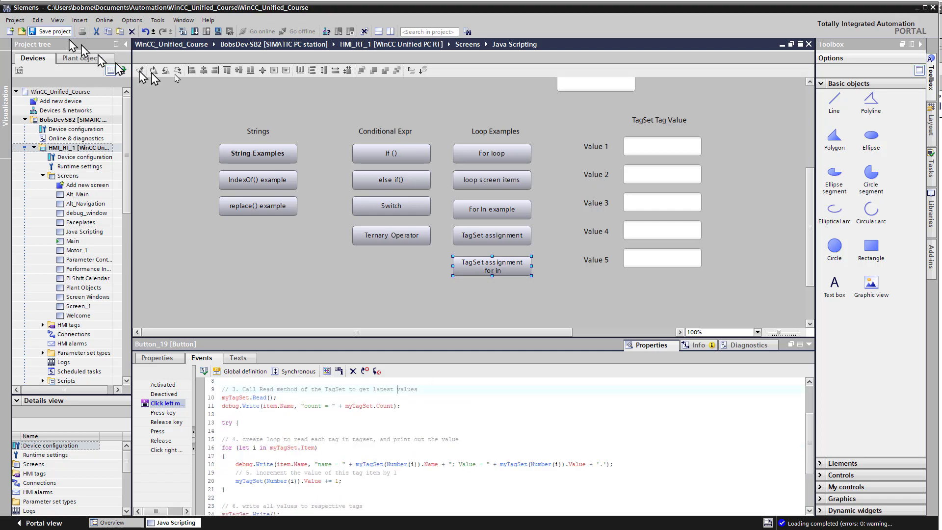
{"action": "left_click", "coordinate": [32, 32]}
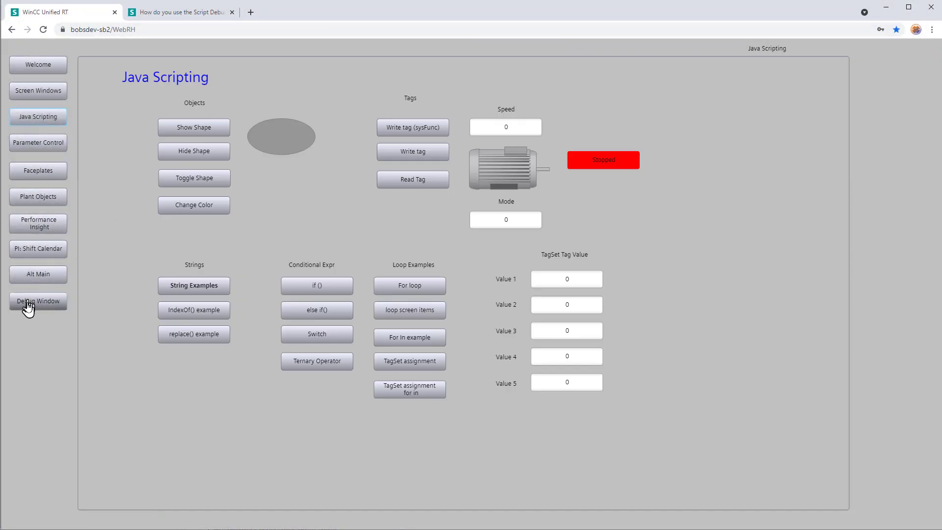
- Rerun the 'TagSet assignment for in' script, getting count = 5 and a 'Name' TypeError
{"action": "left_click", "coordinate": [38, 301]}
{"action": "left_click", "coordinate": [409, 390]}
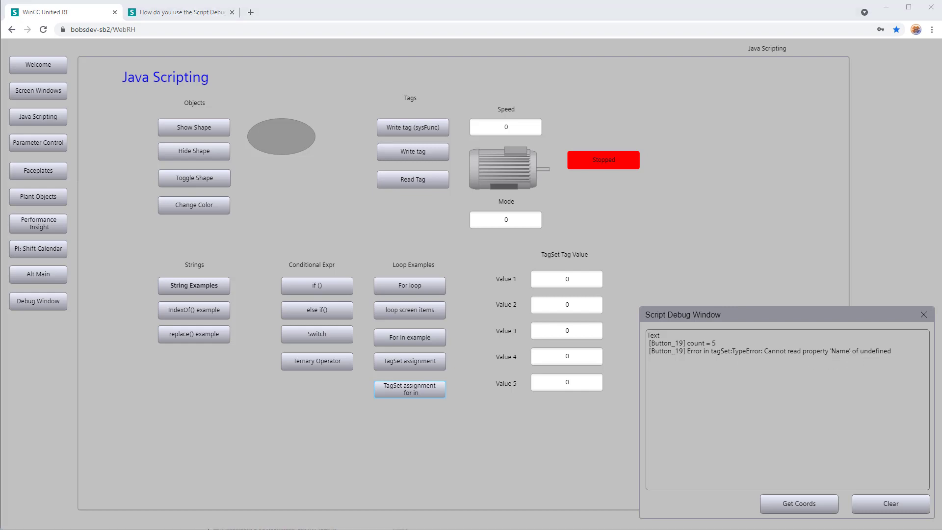
{"action": "key", "text": "alt+Tab"}
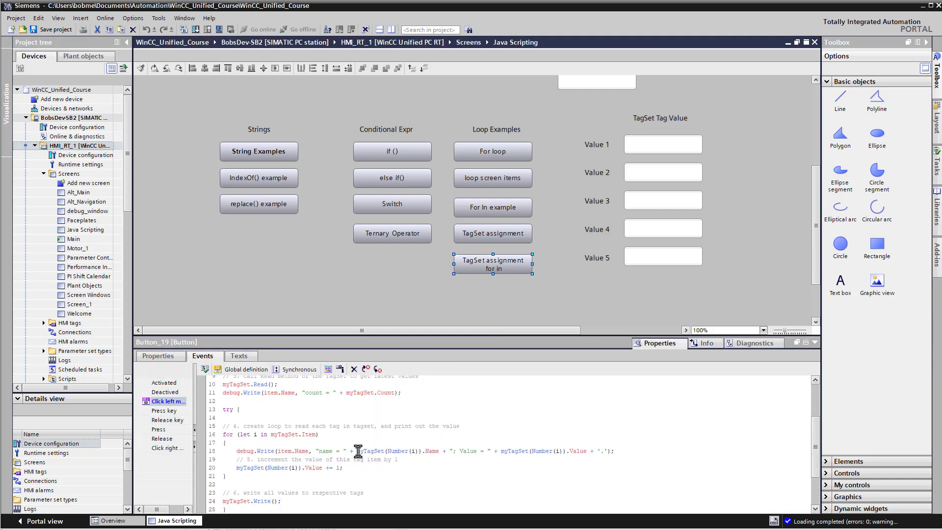
- Highlight the expression myTagSet(Number(i)).Name in the script, then deselect it
{"action": "double_click", "coordinate": [372, 451]}
{"action": "left_click_drag", "start_coordinate": [371, 451], "coordinate": [440, 451]}
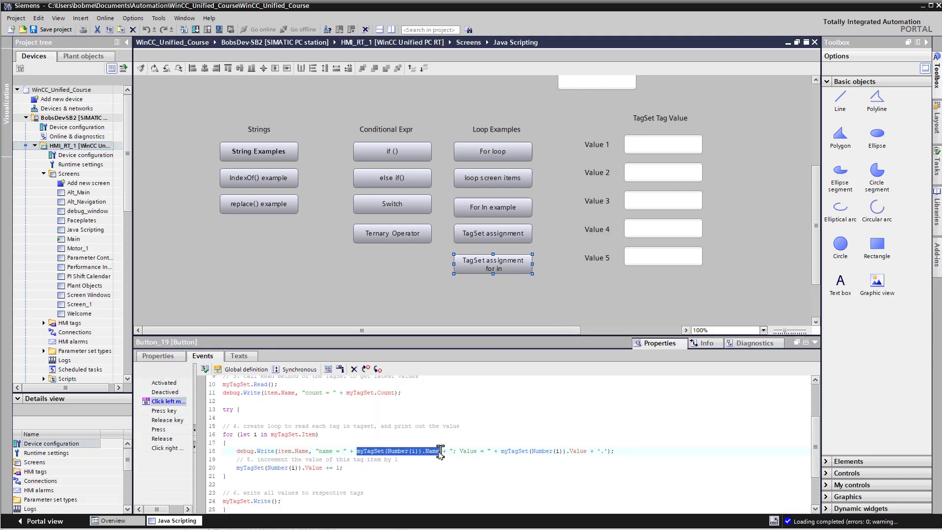
{"action": "left_click", "coordinate": [428, 427]}
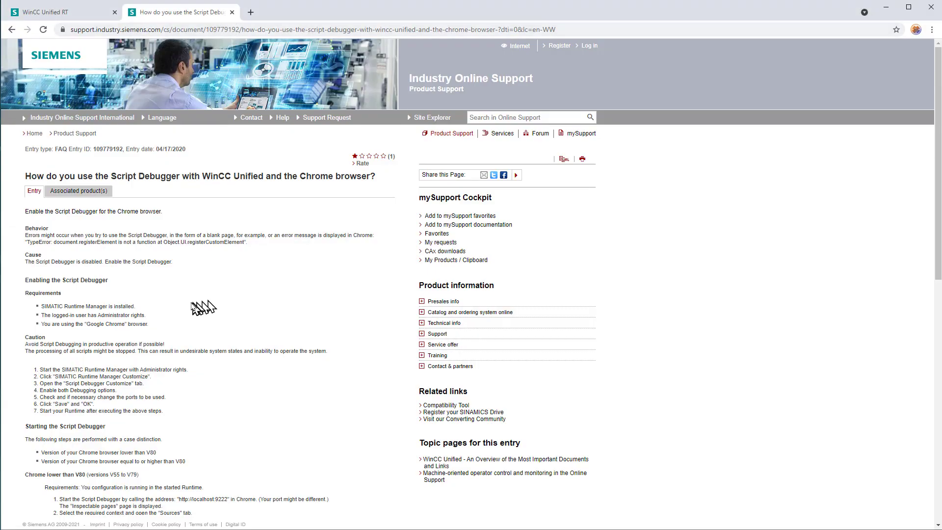
{"action": "scroll", "coordinate": [215, 309], "scroll_direction": "down", "scroll_amount": 1}
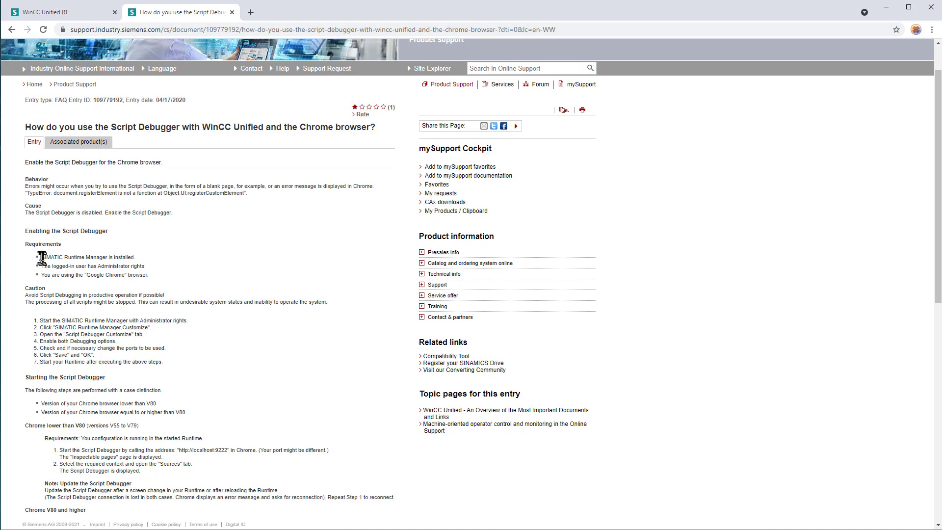
- Highlight the FAQ's Runtime Manager requirement and its Script Debugger enabling steps
{"action": "mouse_move", "coordinate": [41, 257]}
{"action": "left_mouse_down"}
{"action": "mouse_move", "coordinate": [135, 258]}
{"action": "mouse_move", "coordinate": [44, 266]}
{"action": "left_mouse_up"}
{"action": "left_click", "coordinate": [154, 267]}
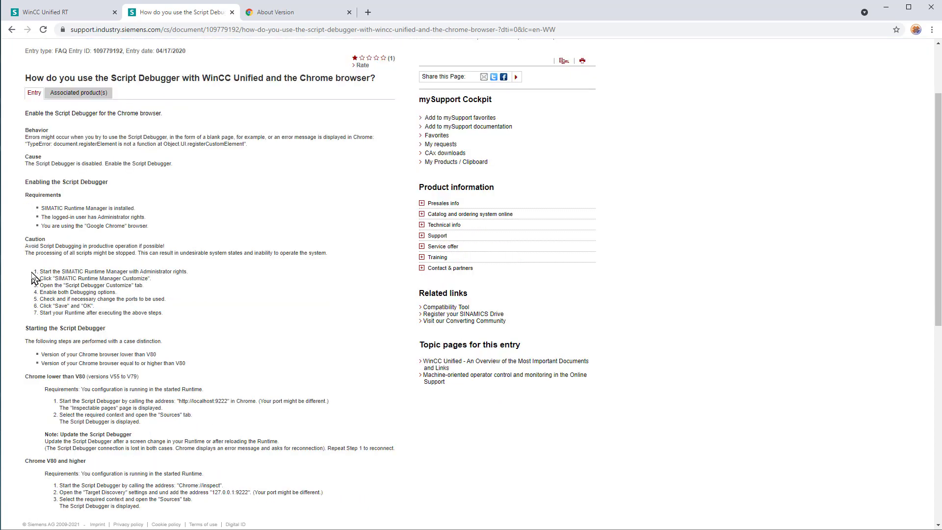
{"action": "left_click_drag", "start_coordinate": [38, 271], "coordinate": [186, 316]}
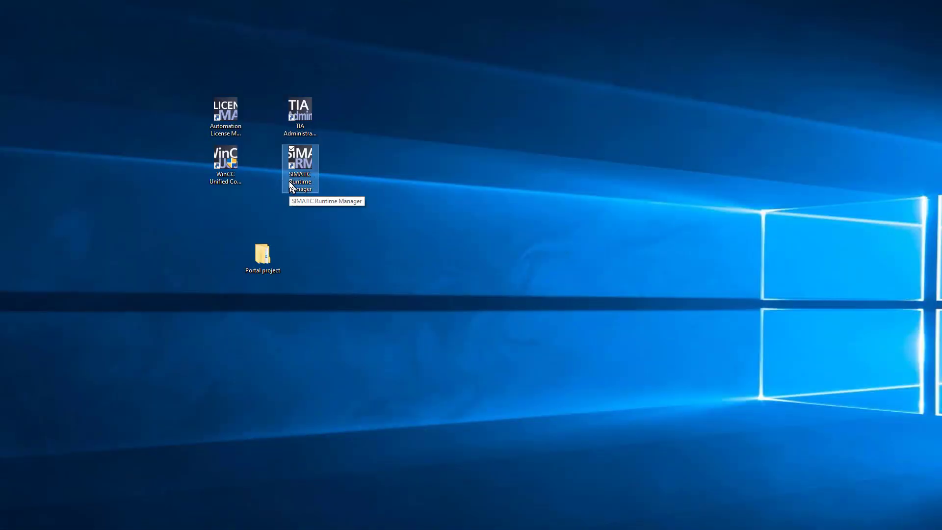
- Launch SIMATIC Runtime Manager as administrator and select the WinCC_Unified_Course project
{"action": "left_click", "coordinate": [292, 189]}
{"action": "right_click", "coordinate": [290, 181]}
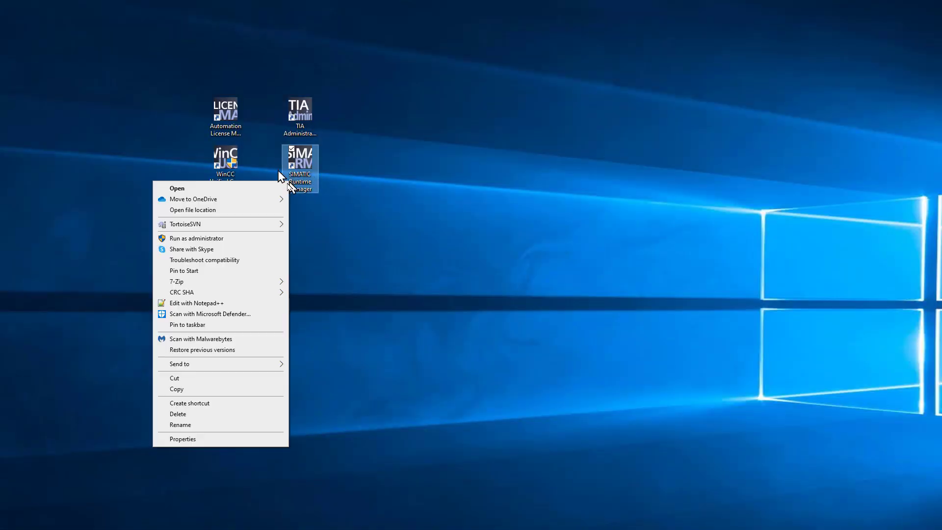
{"action": "left_click", "coordinate": [196, 239]}
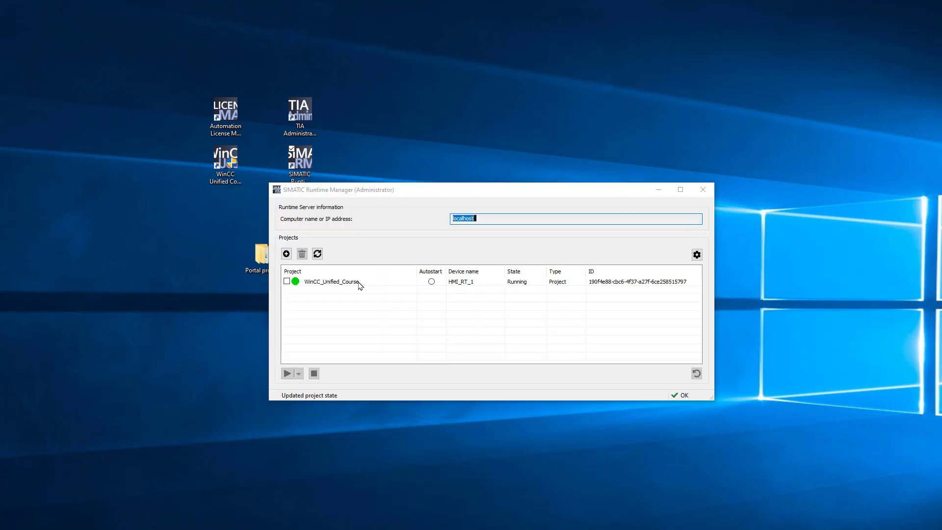
{"action": "left_click", "coordinate": [353, 283]}
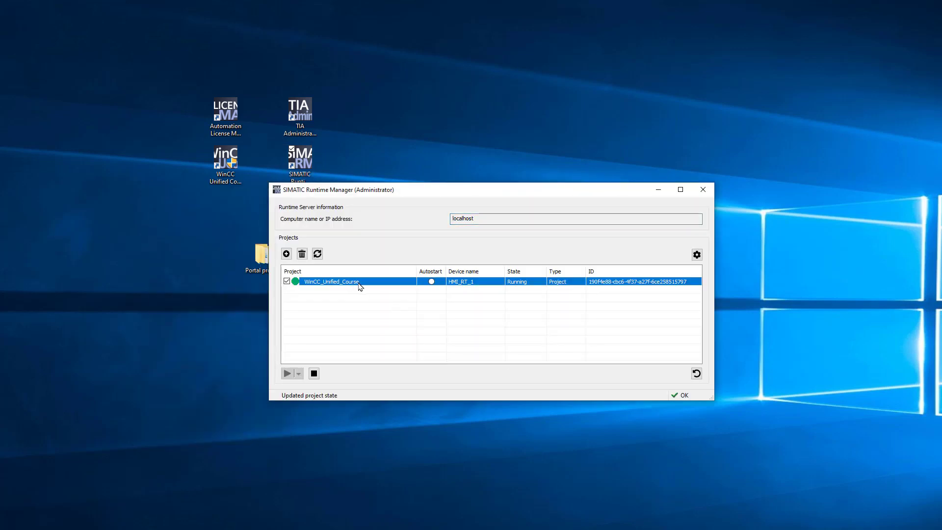
- Enable the Screen Debugger on port 9222 in the Script Debugger settings
{"action": "left_click", "coordinate": [697, 254]}
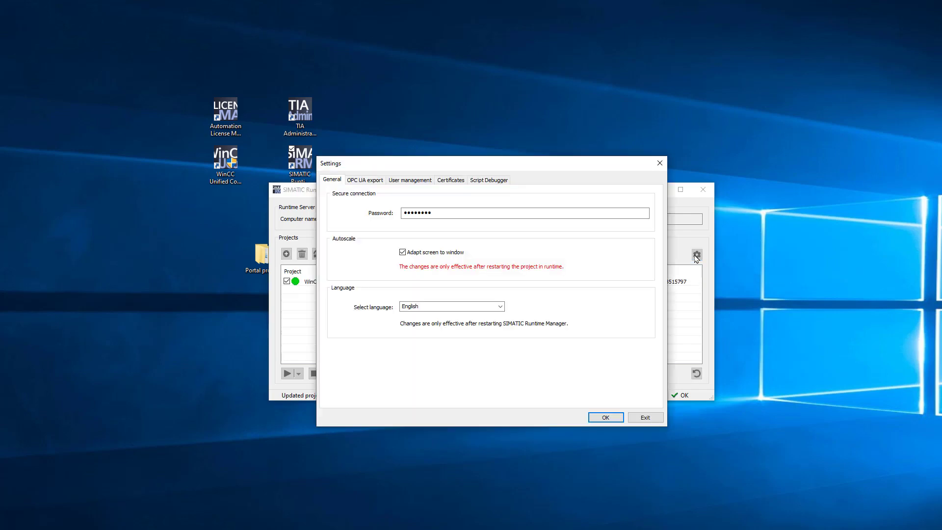
{"action": "left_click", "coordinate": [489, 180]}
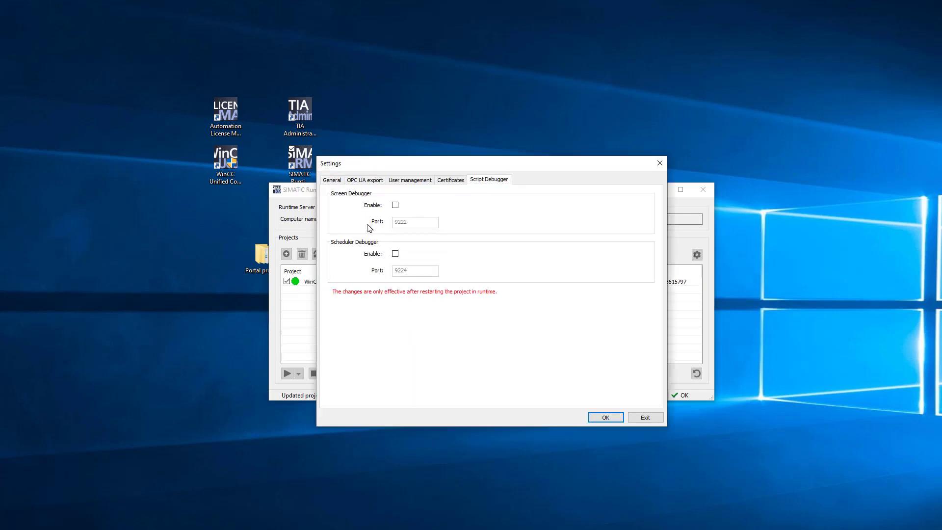
{"action": "left_click", "coordinate": [395, 206]}
{"action": "left_click", "coordinate": [605, 417]}
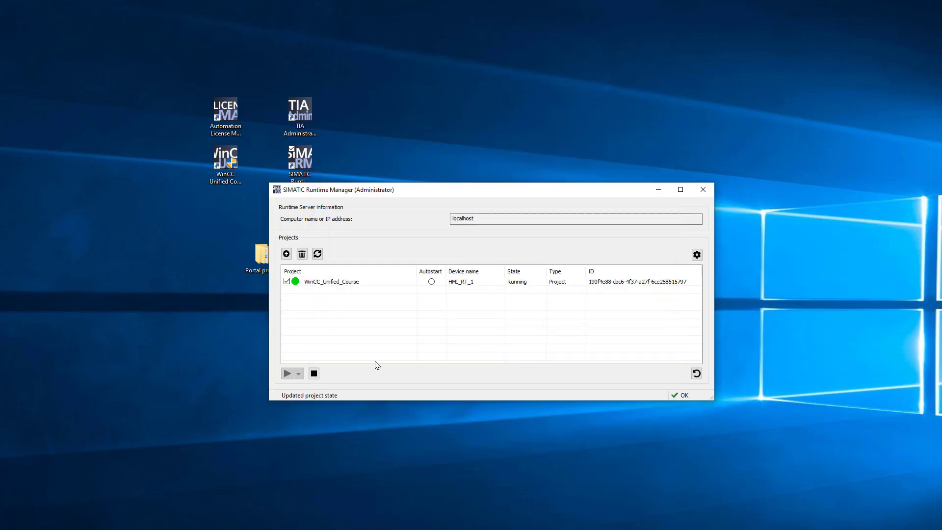
- Stop and restart the WinCC_Unified_Course project so debugging takes effect
{"action": "left_click", "coordinate": [331, 284]}
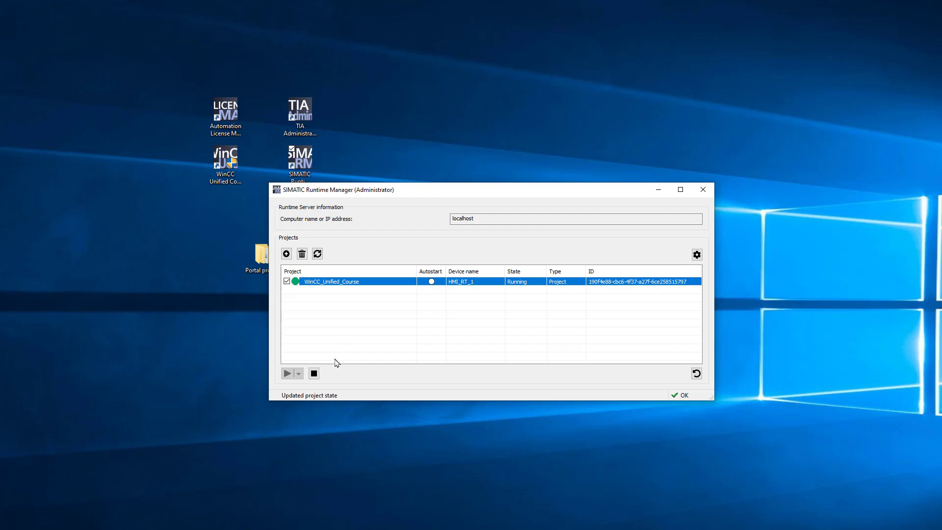
{"action": "left_click", "coordinate": [315, 374]}
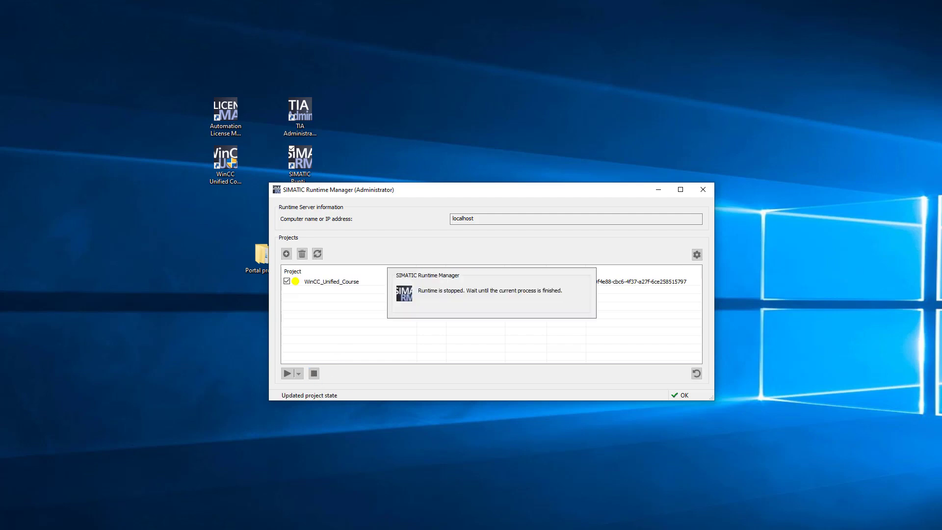
{"action": "left_click", "coordinate": [288, 373]}
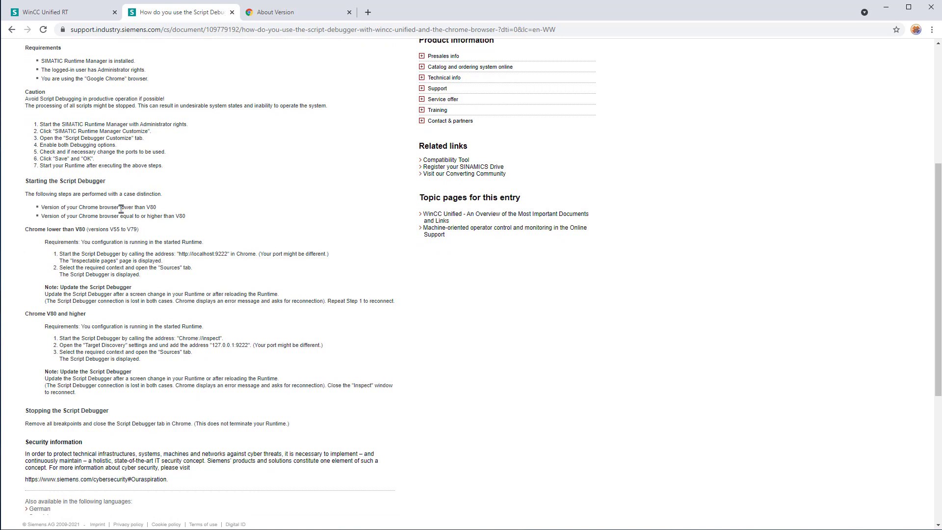
- Check the chrome://version page and highlight the major version number 92
{"action": "left_click", "coordinate": [275, 12]}
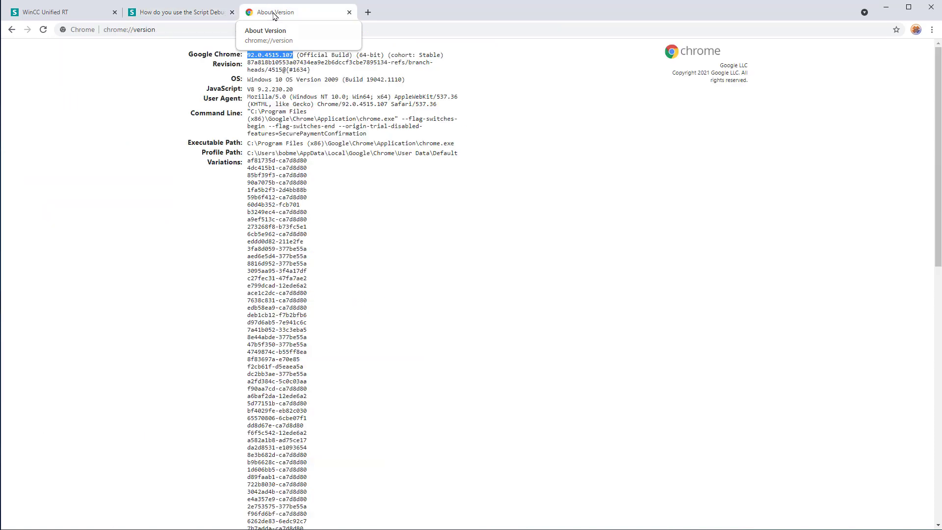
{"action": "left_click", "coordinate": [199, 30]}
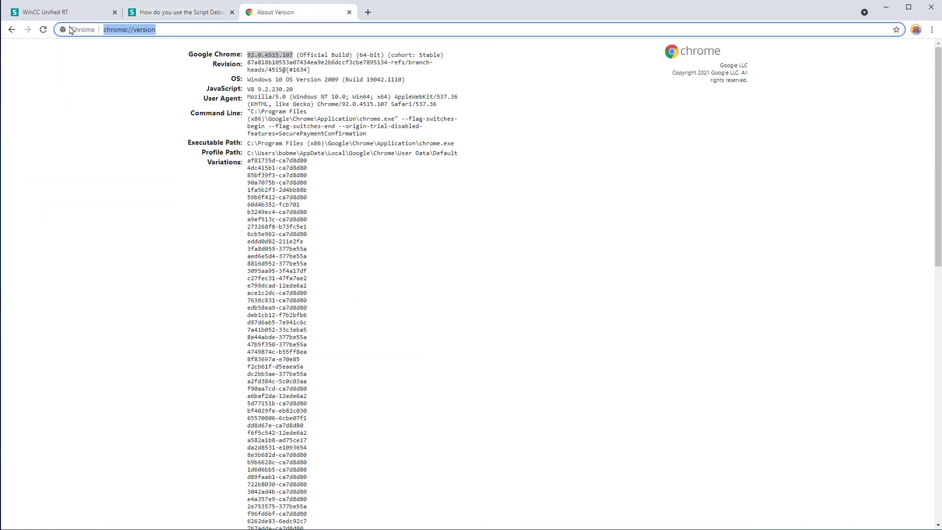
{"action": "left_click", "coordinate": [137, 50]}
{"action": "double_click", "coordinate": [250, 56]}
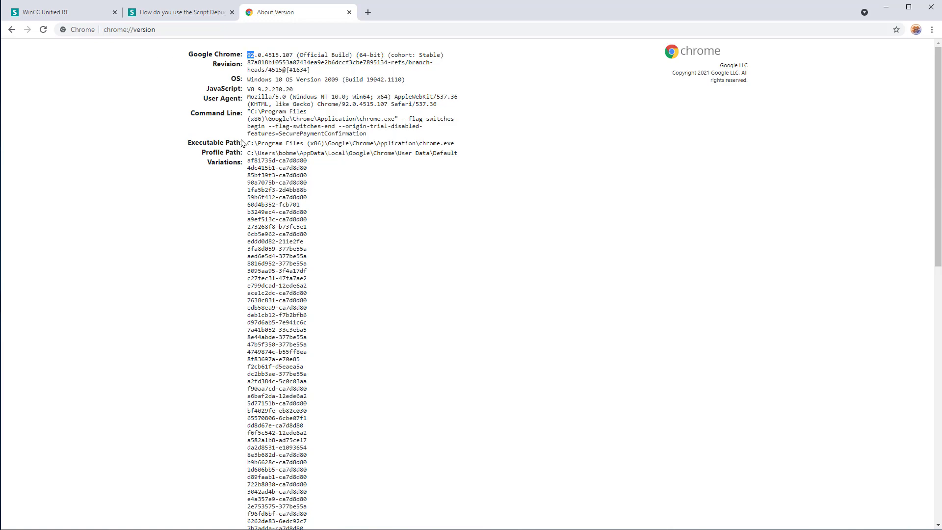
- Highlight the Chrome V80-and-higher steps in the Script Debugger support article
{"action": "left_click", "coordinate": [177, 12]}
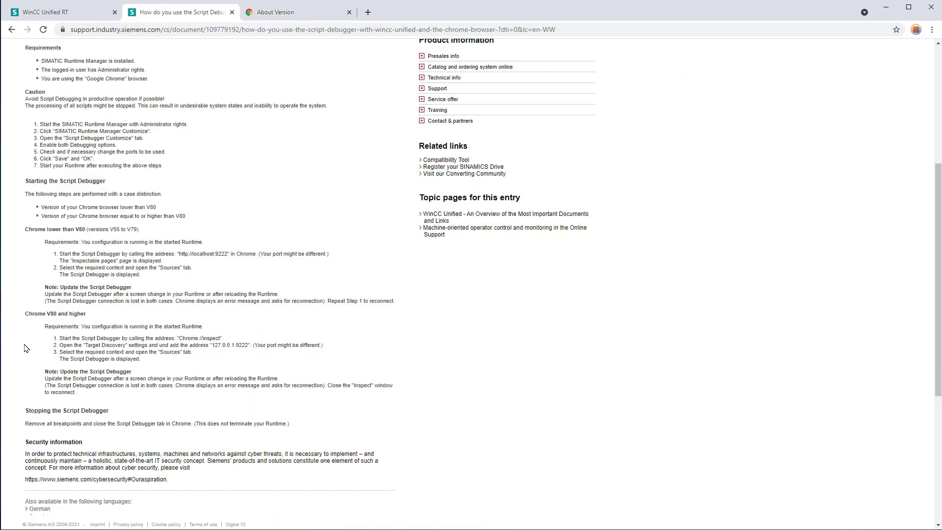
{"action": "left_click_drag", "start_coordinate": [25, 314], "coordinate": [181, 396]}
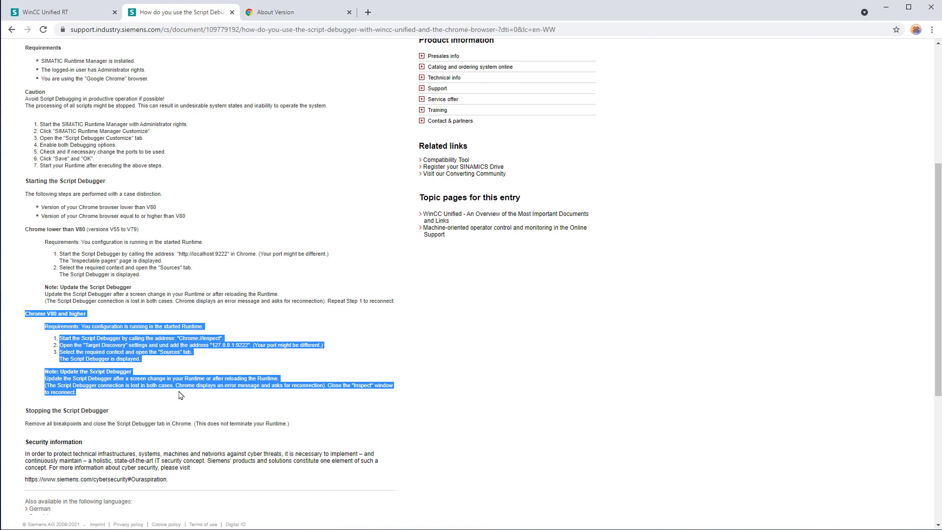
{"action": "left_click", "coordinate": [300, 324]}
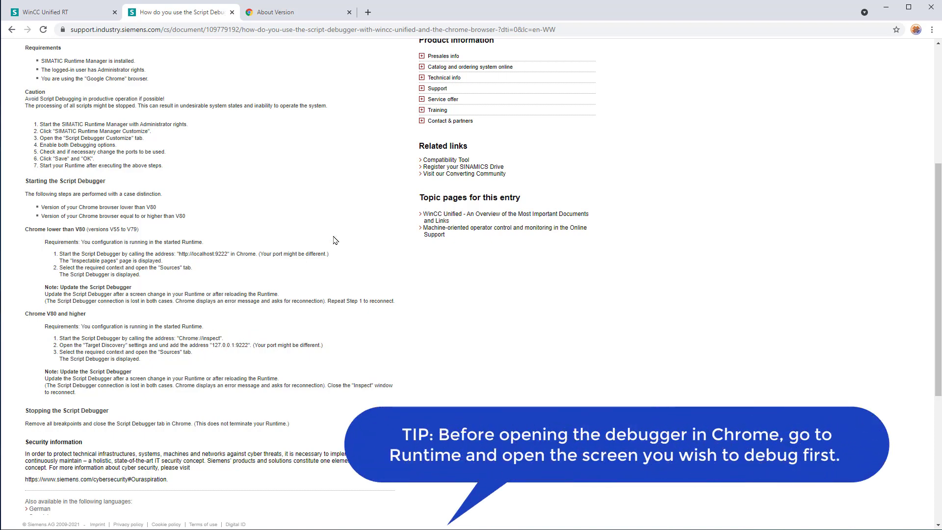
- Sign in to the runtime tab with saved credentials and open the Java Scripting screen
{"action": "left_click", "coordinate": [45, 11]}
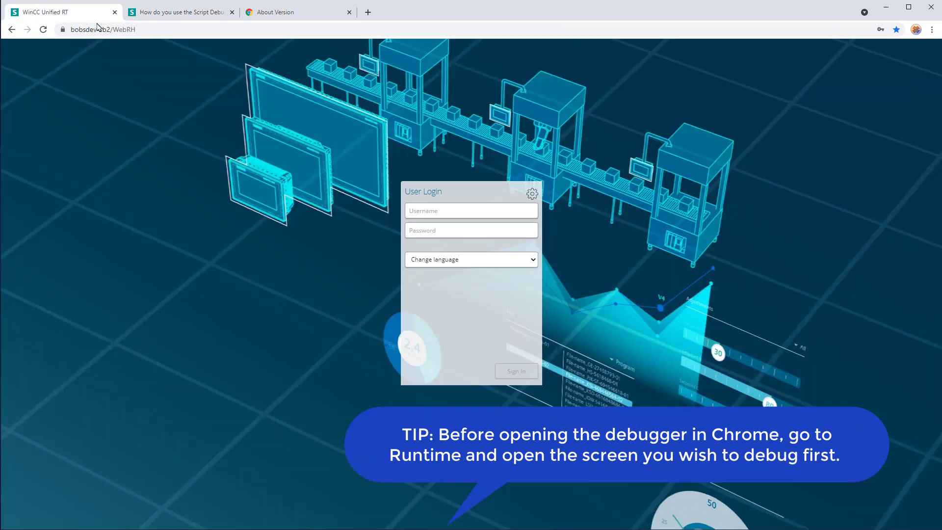
{"action": "left_click", "coordinate": [471, 230]}
{"action": "left_click", "coordinate": [444, 261]}
{"action": "key", "text": "Return"}
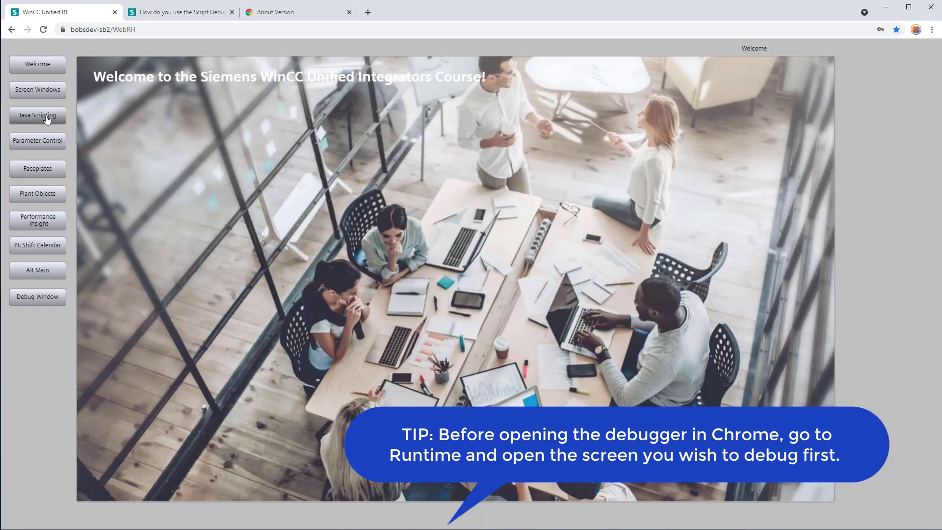
{"action": "left_click", "coordinate": [38, 115]}
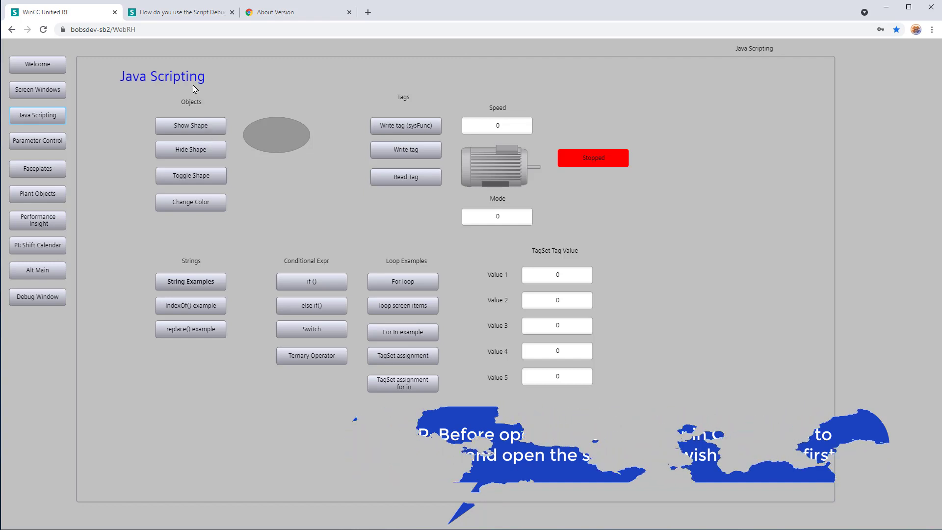
- Open chrome://inspect in a new tab and inspect the Events (HMI_RT_1::Java Scripting) target
{"action": "left_click", "coordinate": [367, 13]}
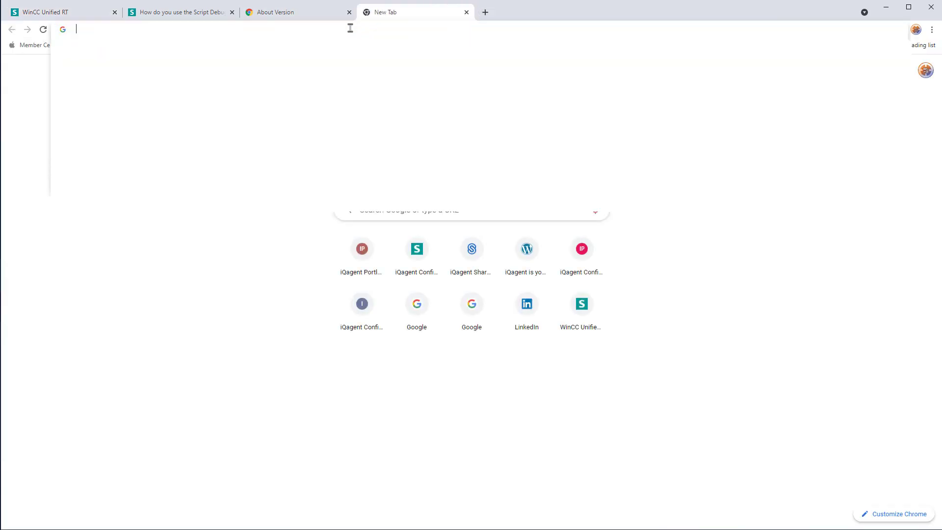
{"action": "type", "text": "chrome"}
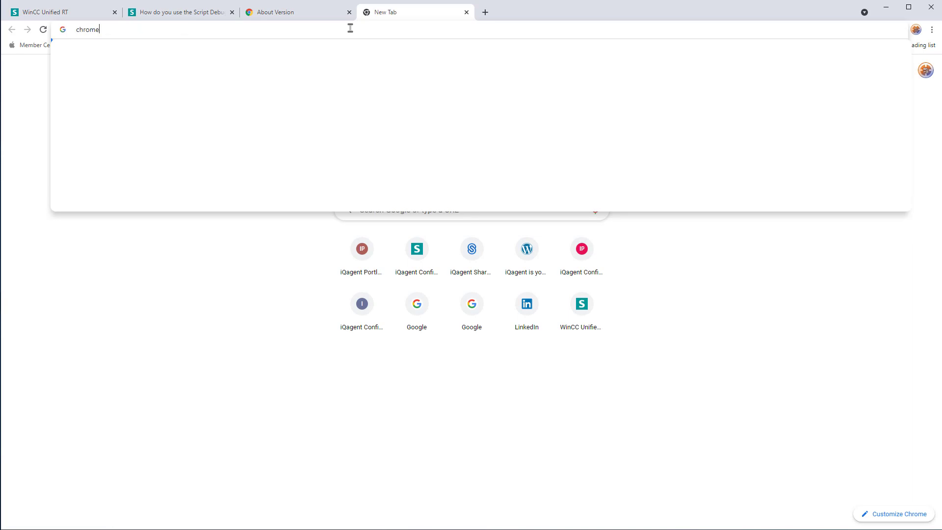
{"action": "type", "text": "://inspect"}
{"action": "key", "text": "Return"}
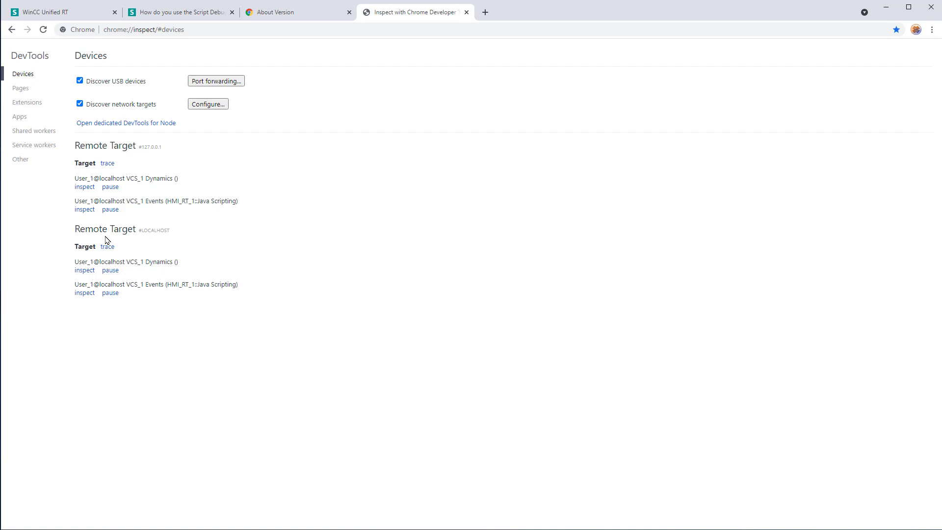
{"action": "left_click", "coordinate": [83, 210]}
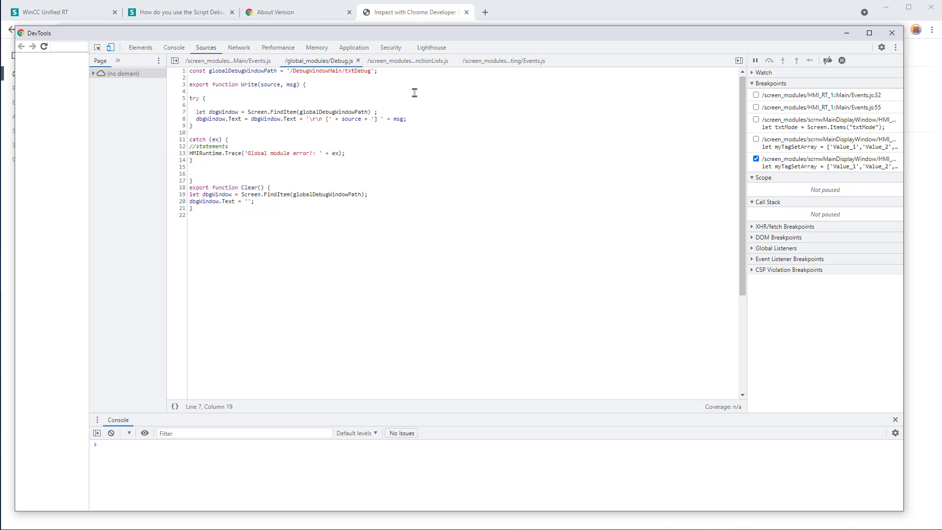
- Expand and widen the script list, browsing Debug.js, Main Events.js and FunctionLists.js
{"action": "left_click", "coordinate": [94, 75]}
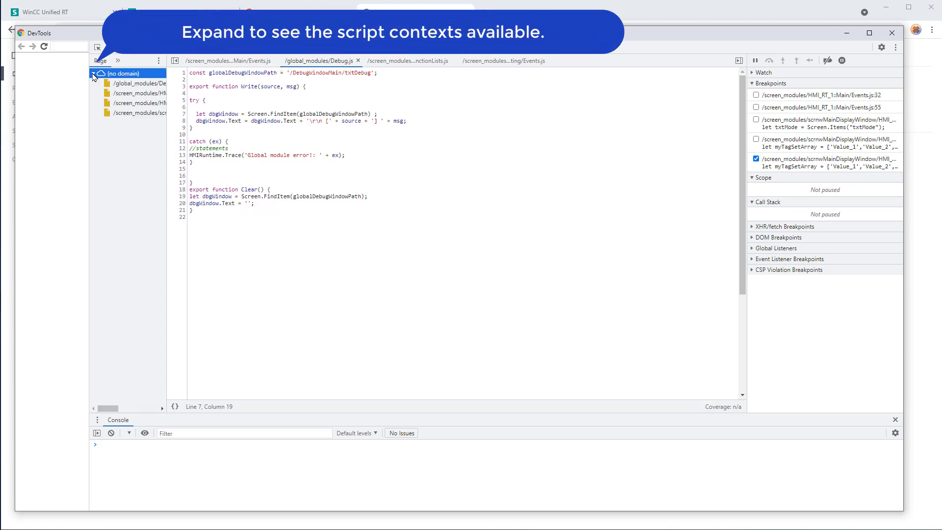
{"action": "left_click_drag", "start_coordinate": [166, 105], "coordinate": [340, 106]}
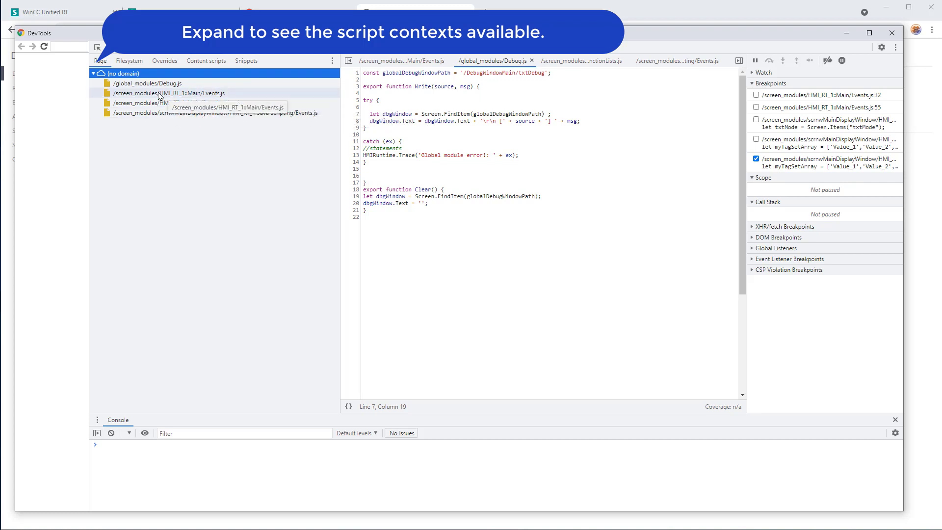
{"action": "left_click", "coordinate": [138, 83]}
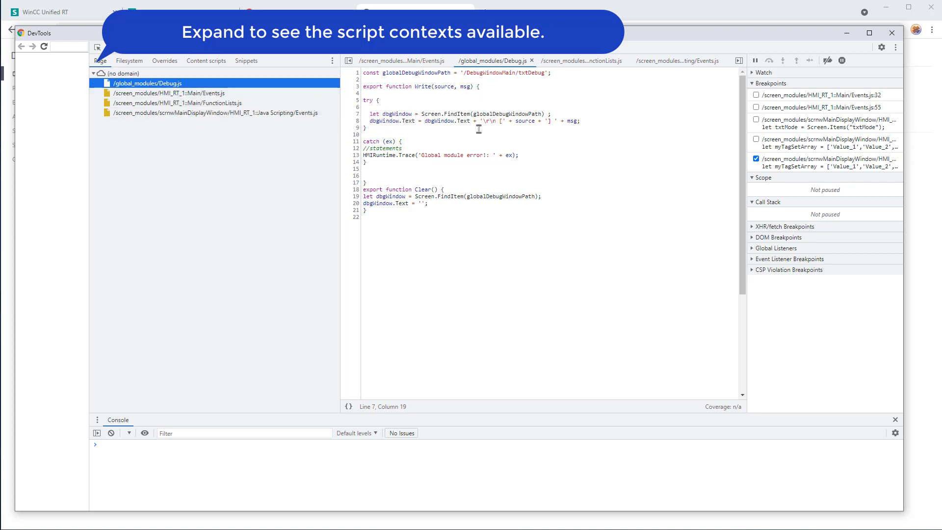
{"action": "left_click", "coordinate": [154, 93]}
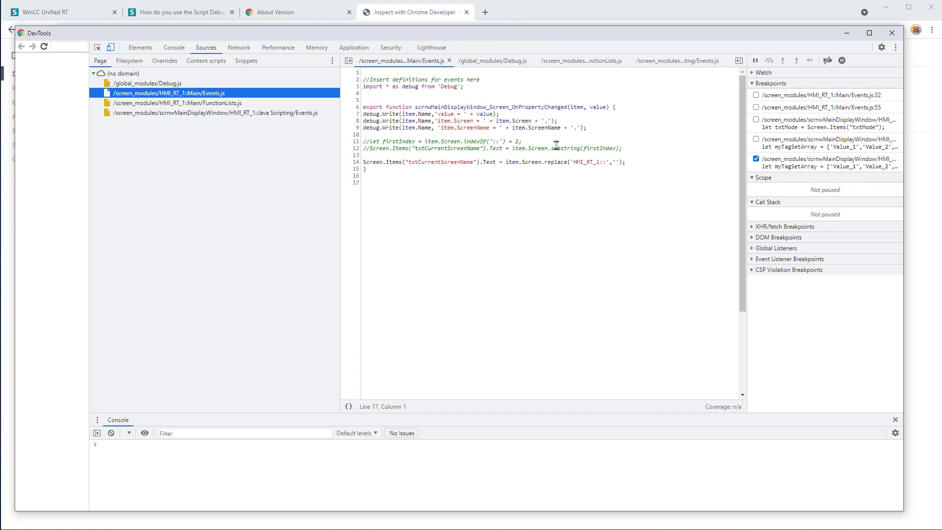
{"action": "left_click", "coordinate": [177, 103]}
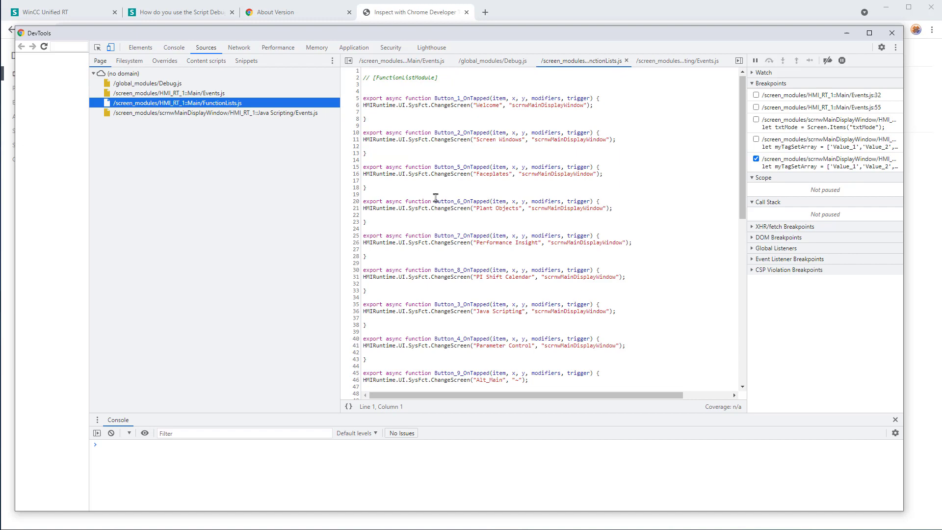
{"action": "scroll", "coordinate": [455, 209], "scroll_direction": "down", "scroll_amount": 5}
{"action": "scroll", "coordinate": [455, 209], "scroll_direction": "up", "scroll_amount": 5}
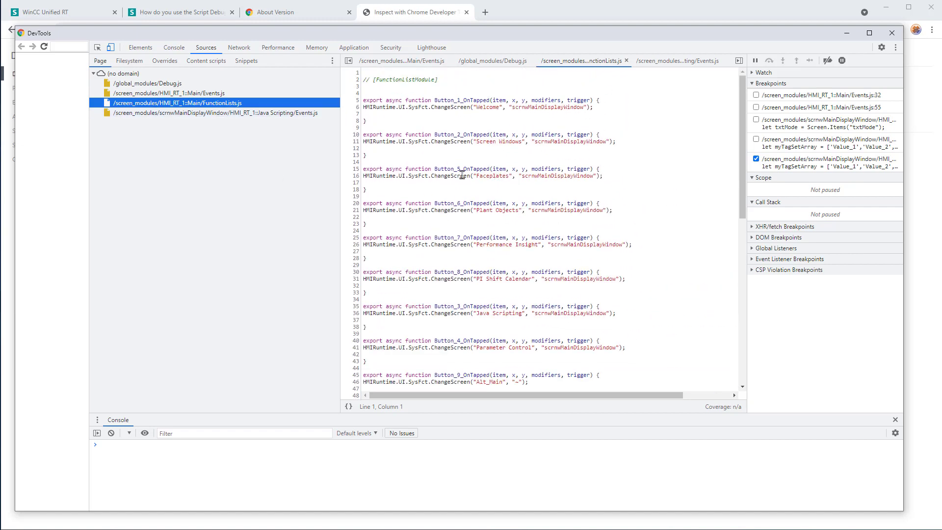
- Open the Java Scripting screen's Events.js and scroll to the Button_19 TagSet function
{"action": "left_click", "coordinate": [214, 113]}
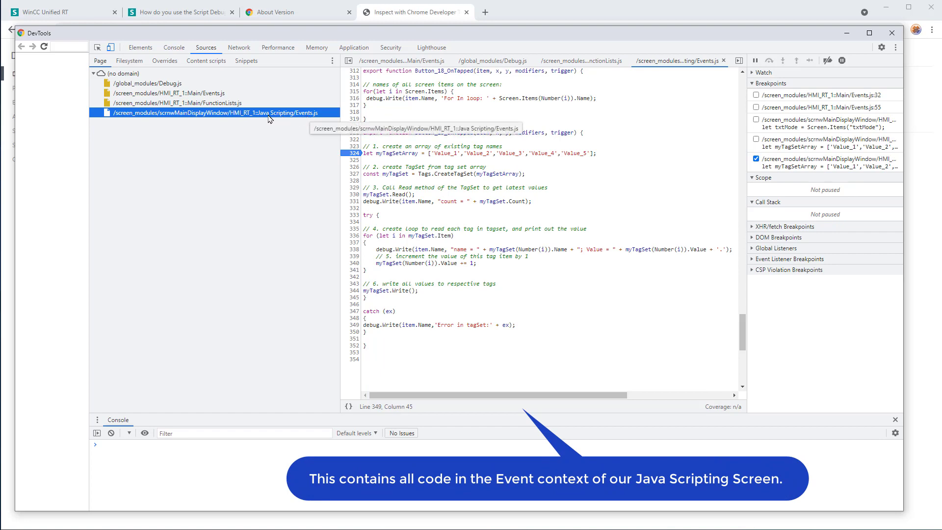
{"action": "left_click_drag", "start_coordinate": [741, 331], "coordinate": [741, 90]}
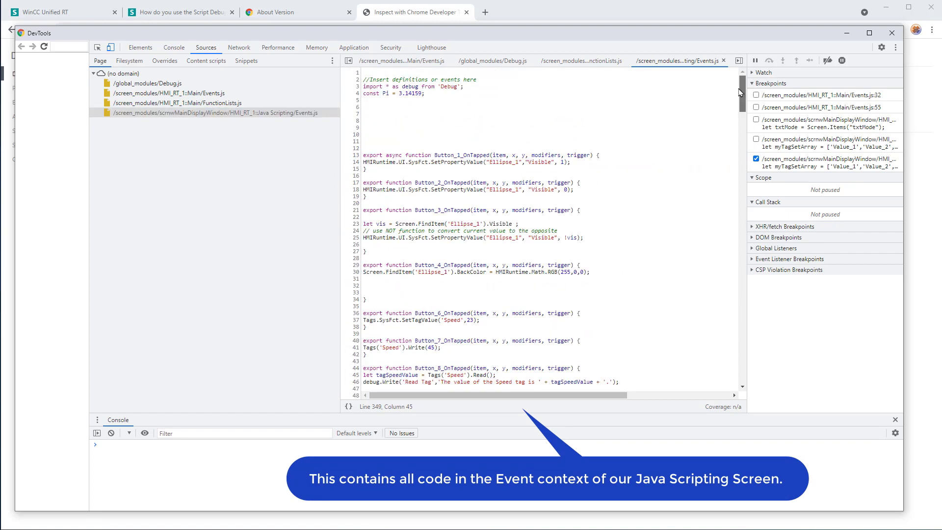
{"action": "left_click_drag", "start_coordinate": [431, 93], "coordinate": [363, 73]}
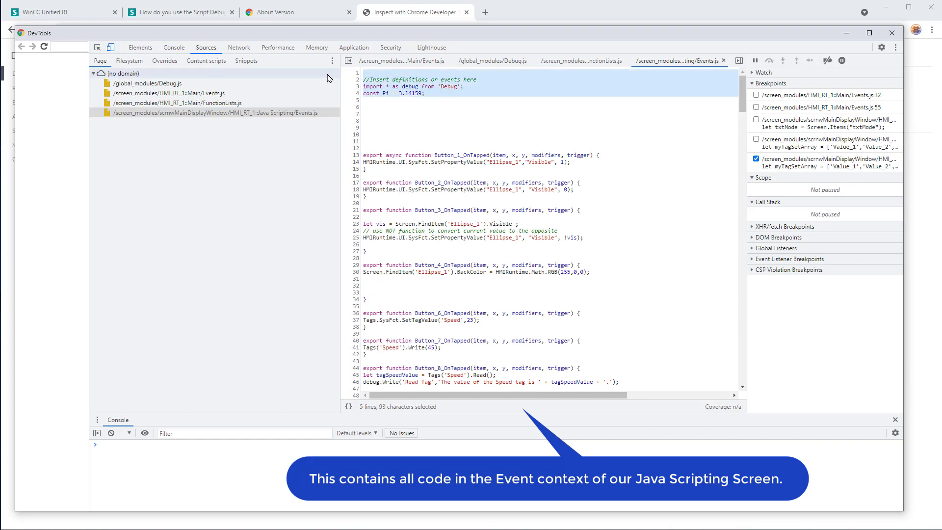
{"action": "left_click", "coordinate": [432, 119]}
{"action": "scroll", "coordinate": [441, 151], "scroll_direction": "down", "scroll_amount": 5}
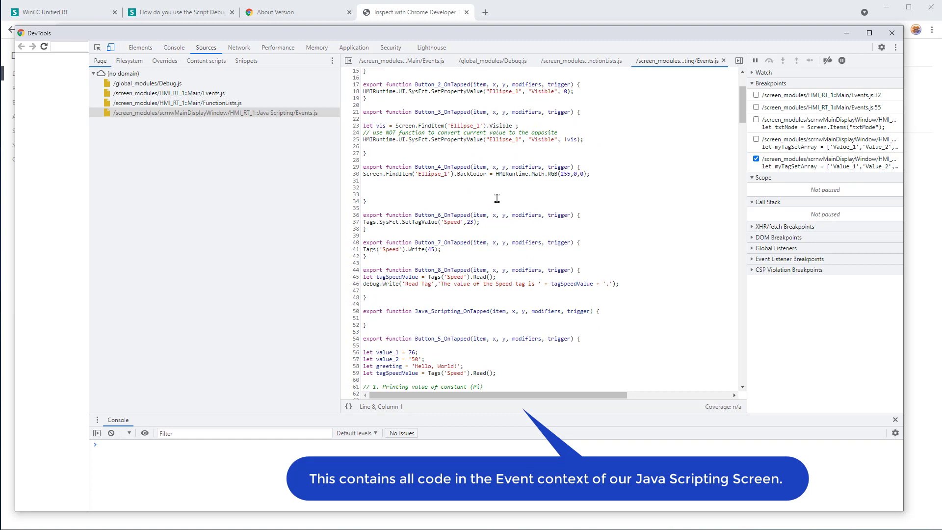
{"action": "scroll", "coordinate": [464, 162], "scroll_direction": "down", "scroll_amount": 3}
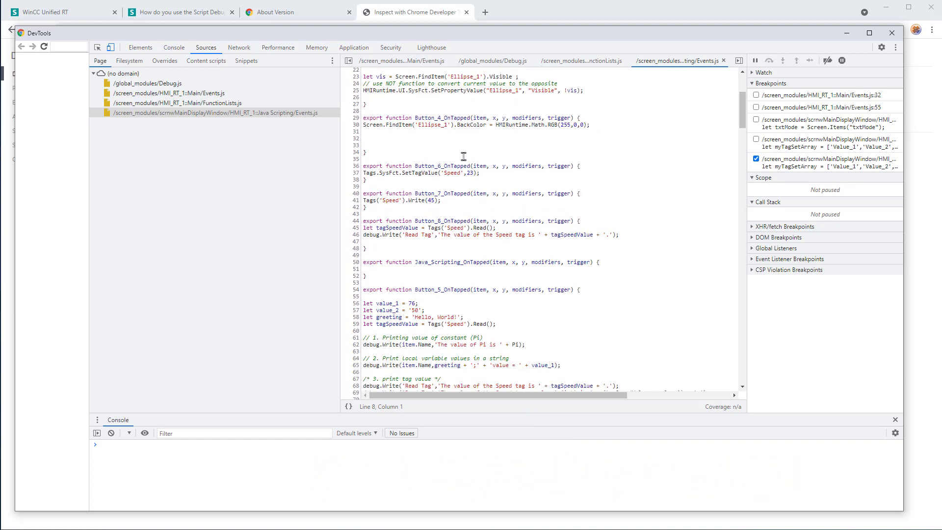
{"action": "scroll", "coordinate": [537, 255], "scroll_direction": "down", "scroll_amount": 8}
{"action": "scroll", "coordinate": [537, 255], "scroll_direction": "down", "scroll_amount": 6}
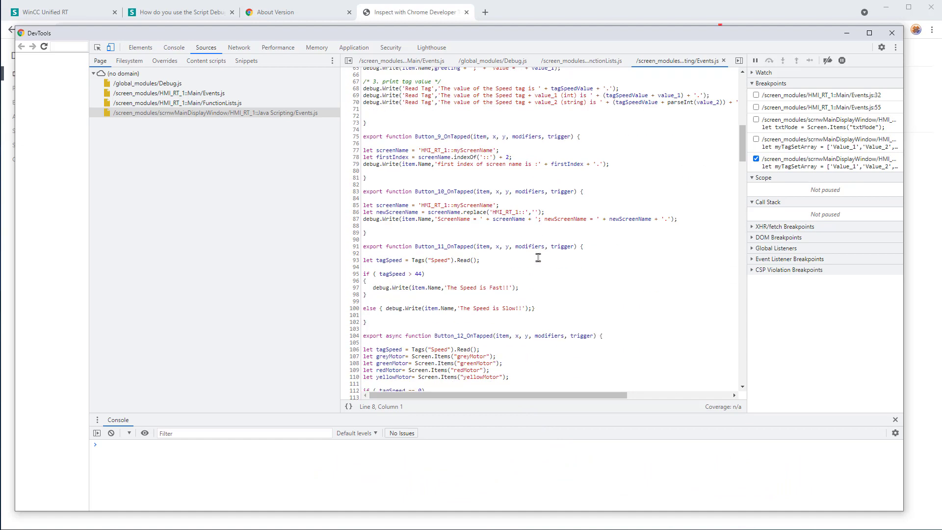
{"action": "scroll", "coordinate": [538, 257], "scroll_direction": "down", "scroll_amount": 10}
{"action": "scroll", "coordinate": [537, 257], "scroll_direction": "down", "scroll_amount": 10}
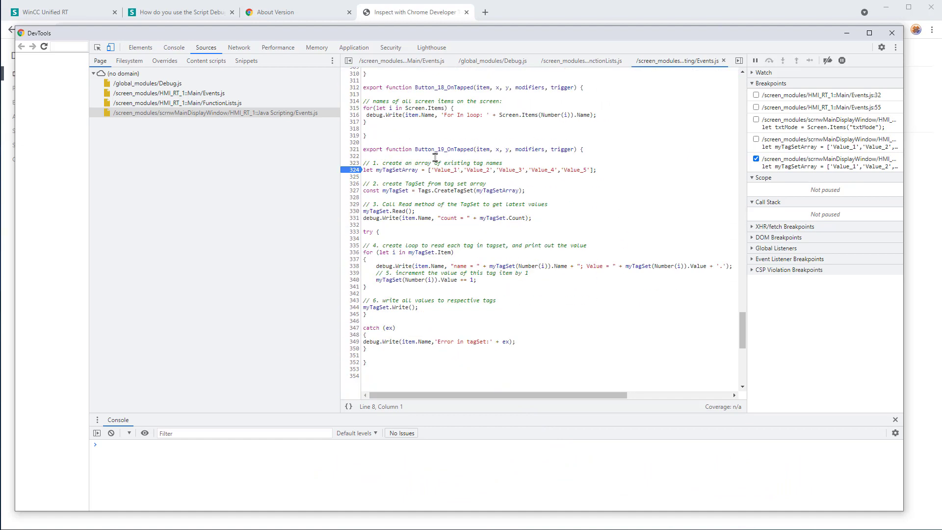
- Move the breakpoint from line 324 to the for-in loop on line 336
{"action": "left_click", "coordinate": [353, 170]}
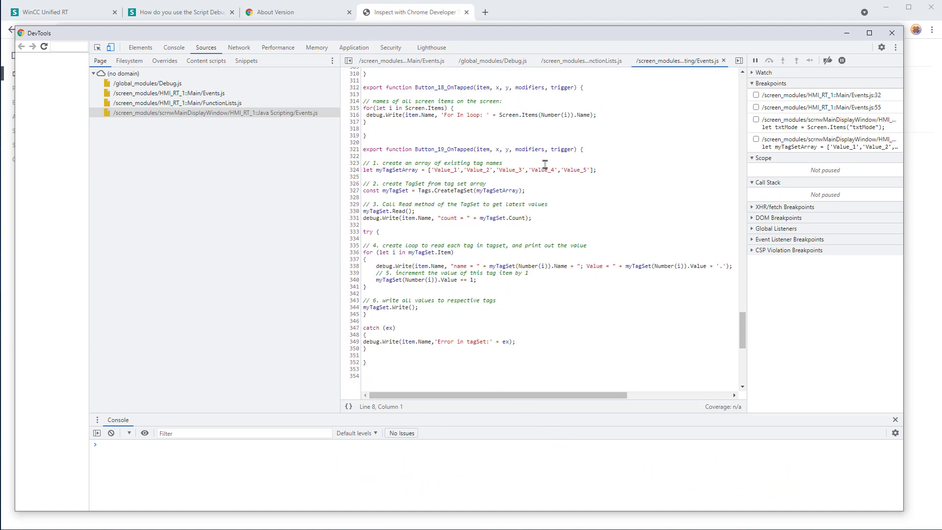
{"action": "left_click", "coordinate": [542, 164]}
{"action": "left_click", "coordinate": [352, 252]}
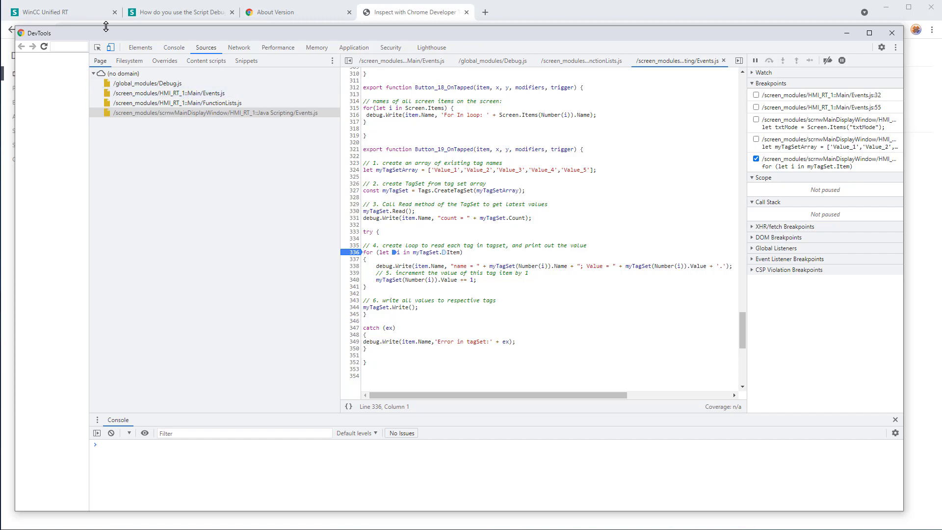
- Run 'TagSet assignment for in', expand myTagSetArray in a wider Scope pane, and step into the loop
{"action": "left_click", "coordinate": [44, 12]}
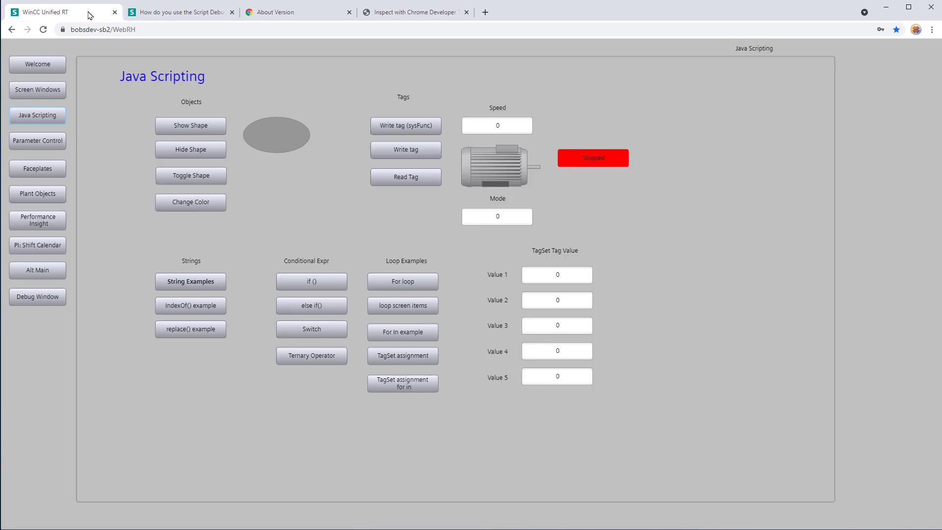
{"action": "left_click", "coordinate": [394, 388]}
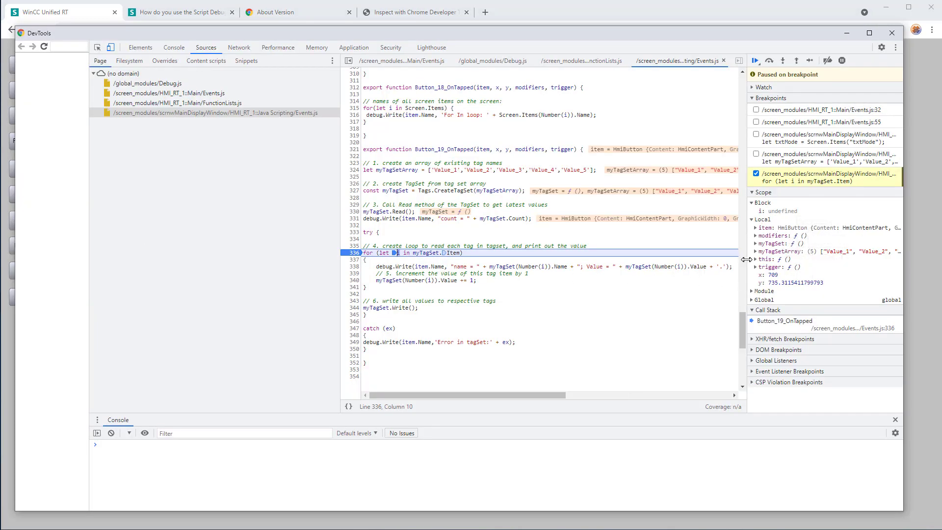
{"action": "left_click_drag", "start_coordinate": [746, 250], "coordinate": [617, 248]}
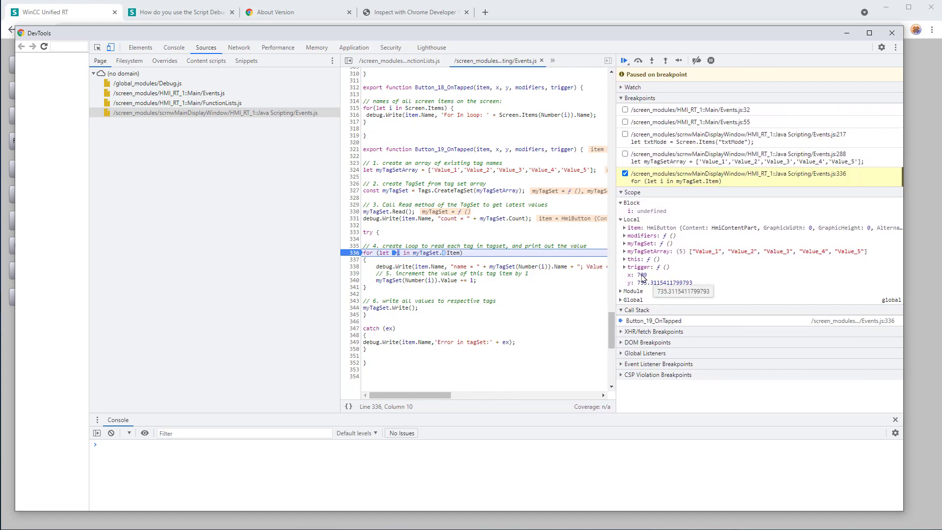
{"action": "left_click", "coordinate": [625, 252]}
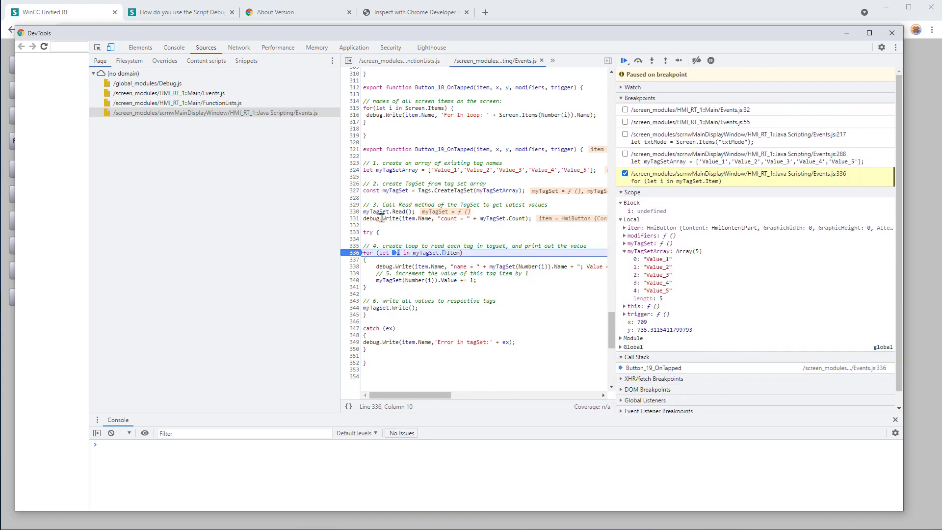
{"action": "mouse_move", "coordinate": [652, 61]}
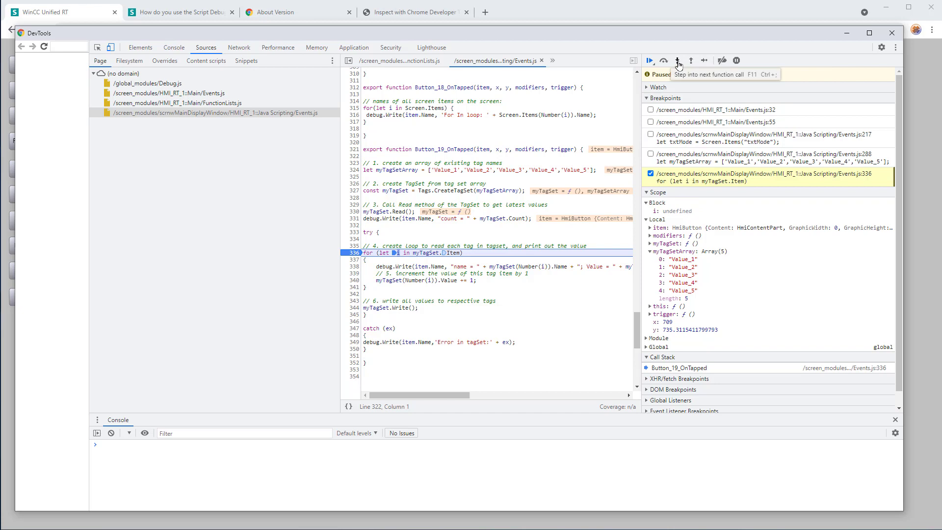
{"action": "left_click", "coordinate": [678, 61]}
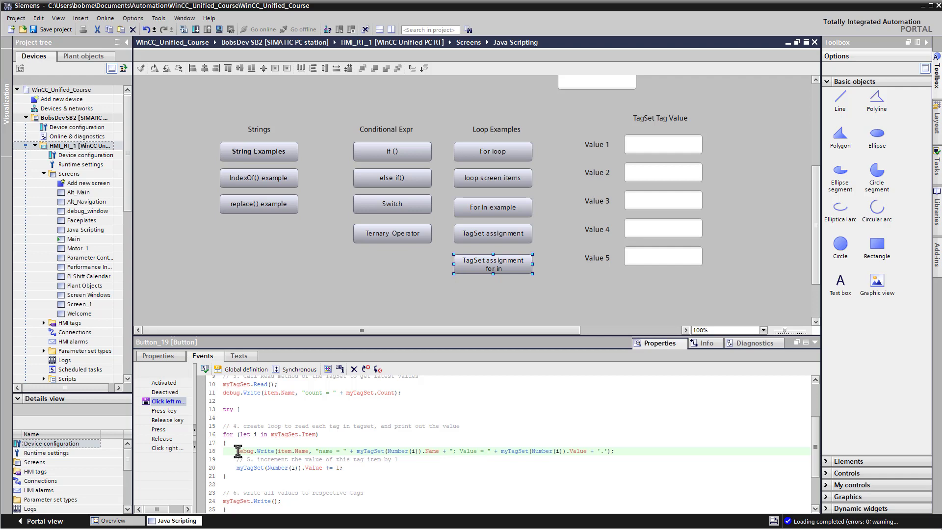
- Add 'let indx = Number(i) + 1;' and replace Number(i) with indx in the loop lines
{"action": "key", "text": "Return"}
{"action": "type", "text": "let"}
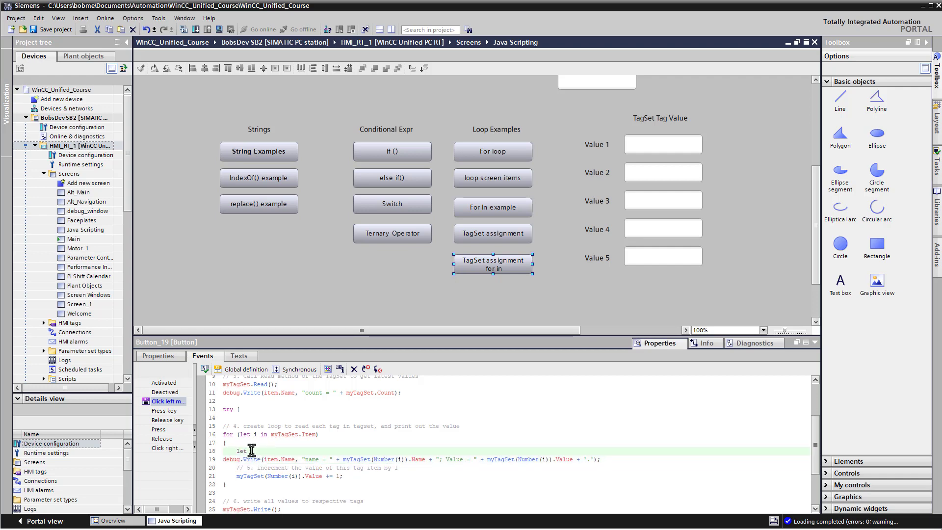
{"action": "type", "text": "index"}
{"action": "double_click", "coordinate": [252, 451]}
{"action": "double_click", "coordinate": [363, 459]}
{"action": "type", "text": "indx"}
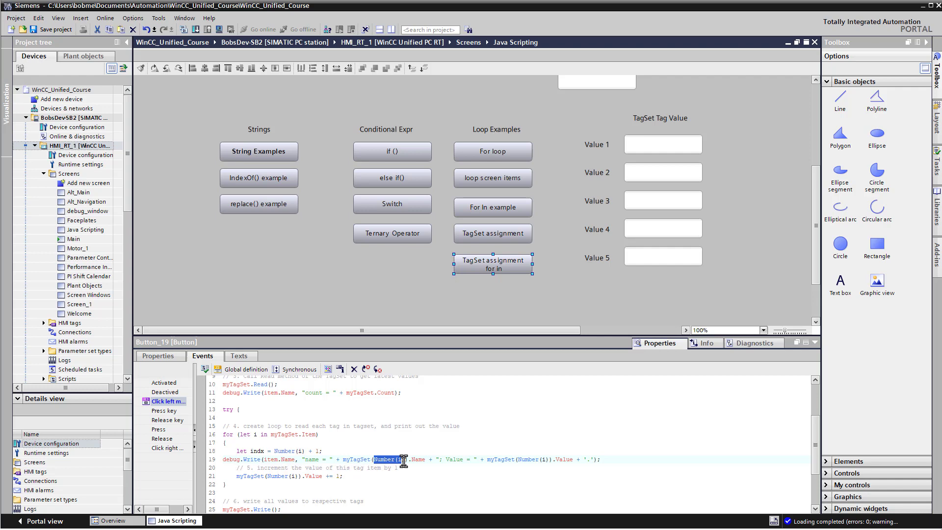
{"action": "key", "text": "Delete"}
{"action": "type", "text": "ndx"}
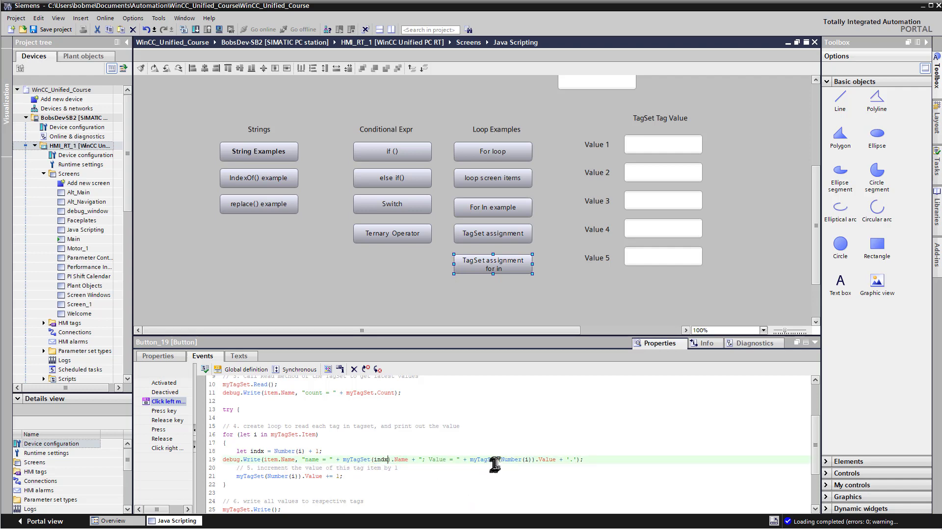
{"action": "left_click_drag", "start_coordinate": [501, 460], "coordinate": [529, 460]}
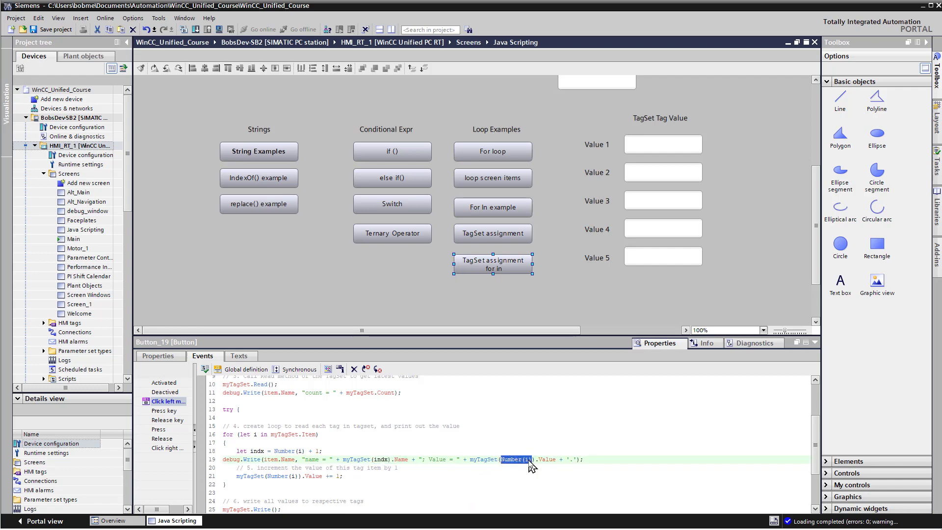
{"action": "type", "text": "indx"}
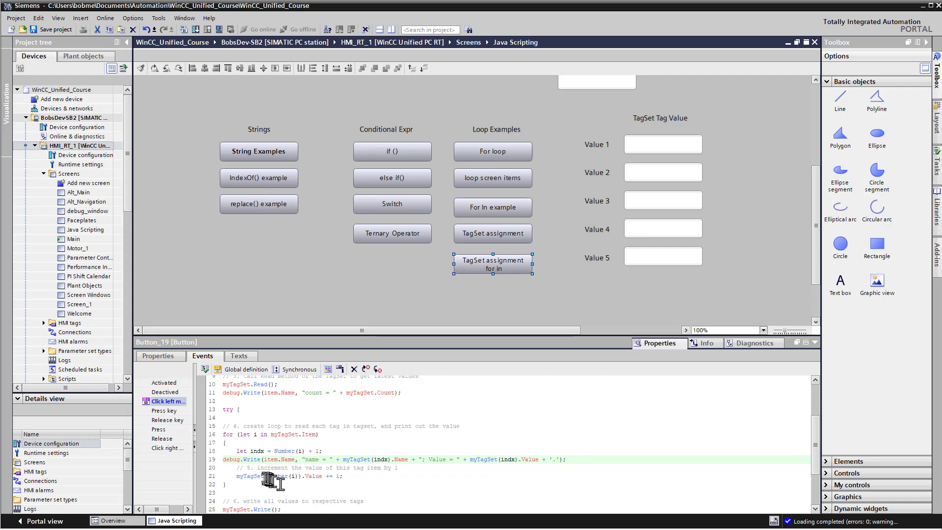
{"action": "double_click", "coordinate": [278, 476]}
{"action": "left_click_drag", "start_coordinate": [278, 476], "coordinate": [298, 478]}
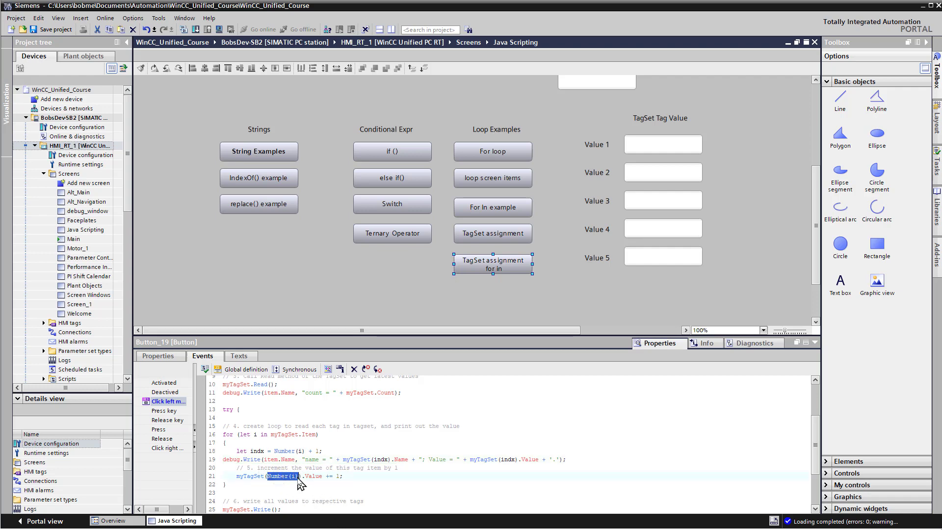
{"action": "type", "text": "indx"}
- Save the project and download only software changes to HMI_RT_1
{"action": "left_click", "coordinate": [51, 30]}
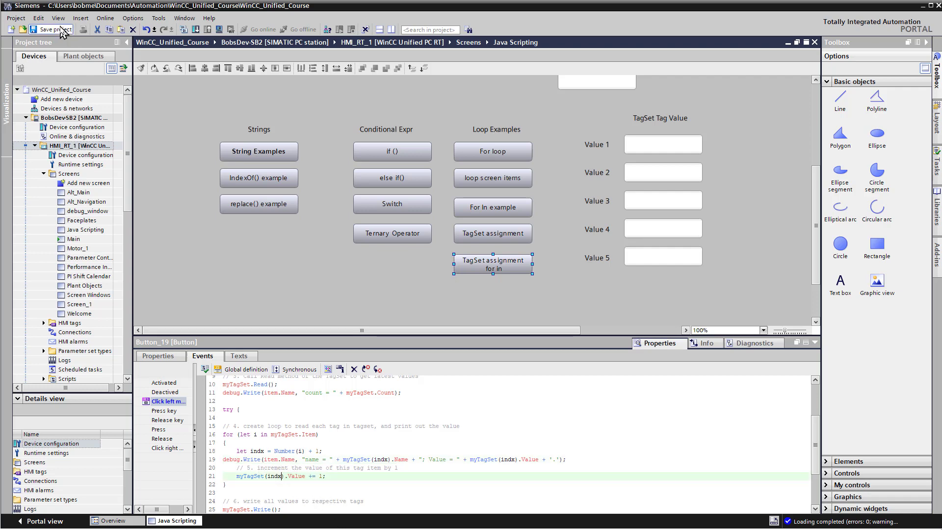
{"action": "left_click", "coordinate": [73, 147]}
{"action": "right_click", "coordinate": [72, 146]}
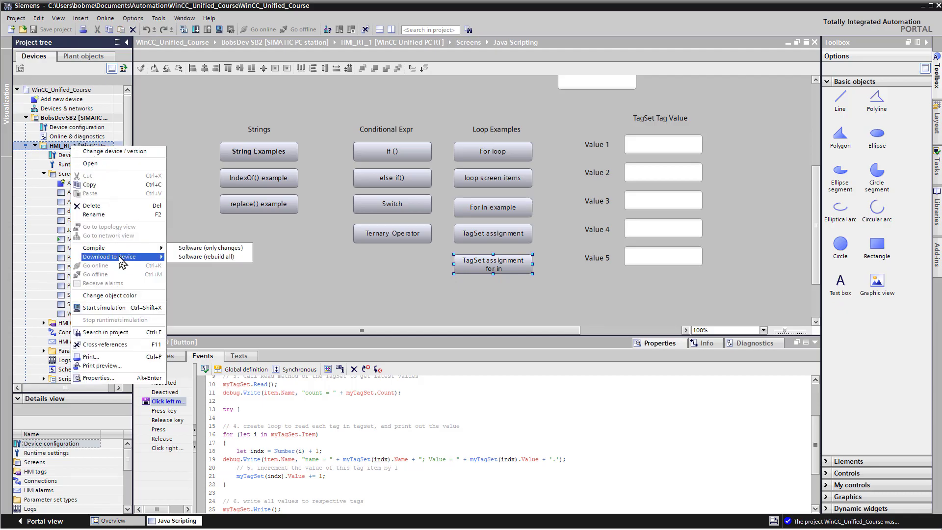
{"action": "left_click", "coordinate": [210, 248]}
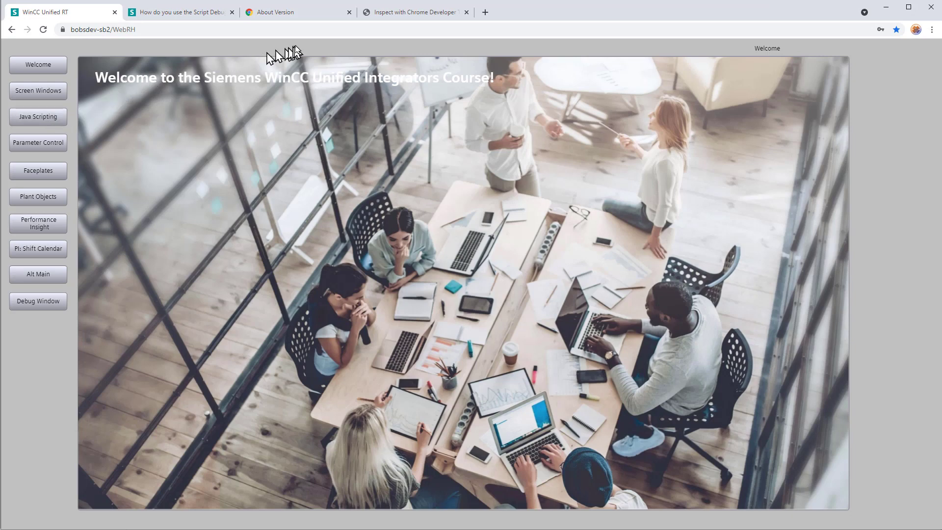
- Reload the chrome://inspect remote target list, glancing at the runtime page in between
{"action": "left_click", "coordinate": [396, 15]}
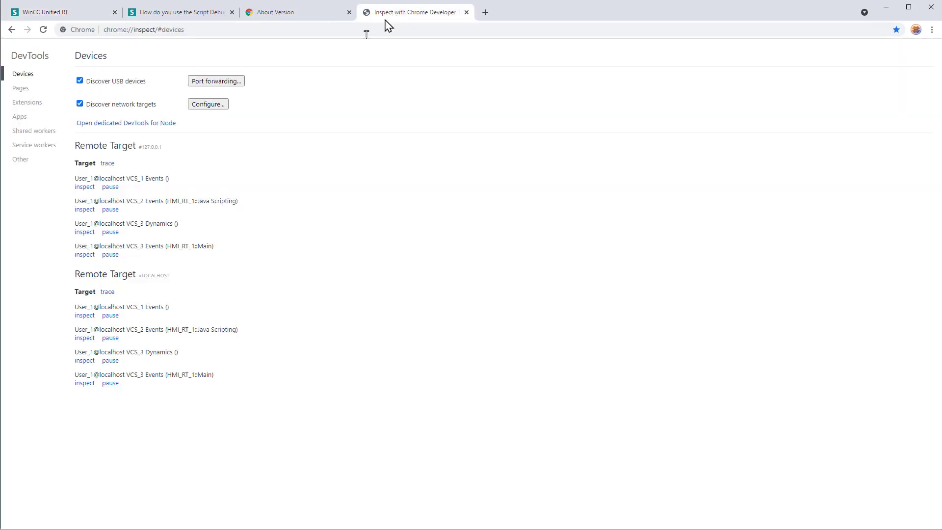
{"action": "left_click", "coordinate": [44, 30]}
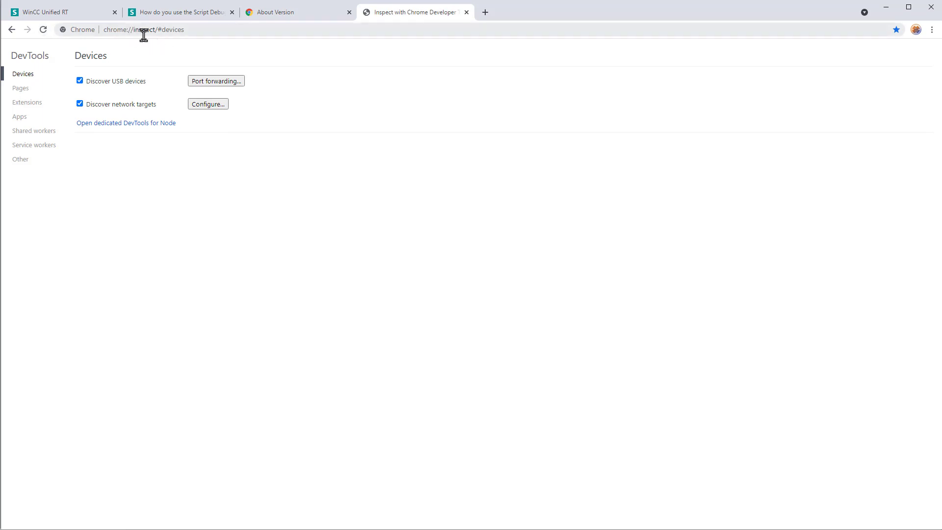
{"action": "left_click", "coordinate": [43, 29]}
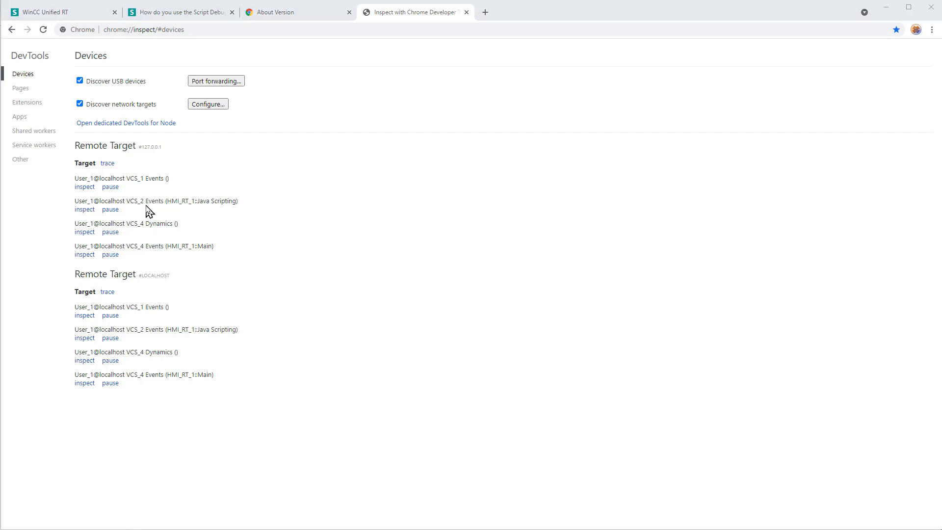
{"action": "left_click", "coordinate": [44, 12]}
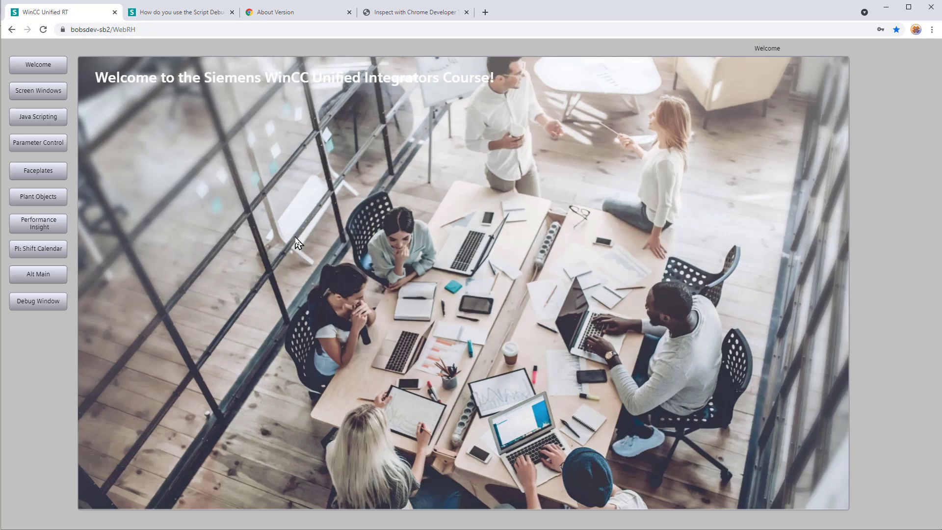
{"action": "left_click", "coordinate": [406, 12]}
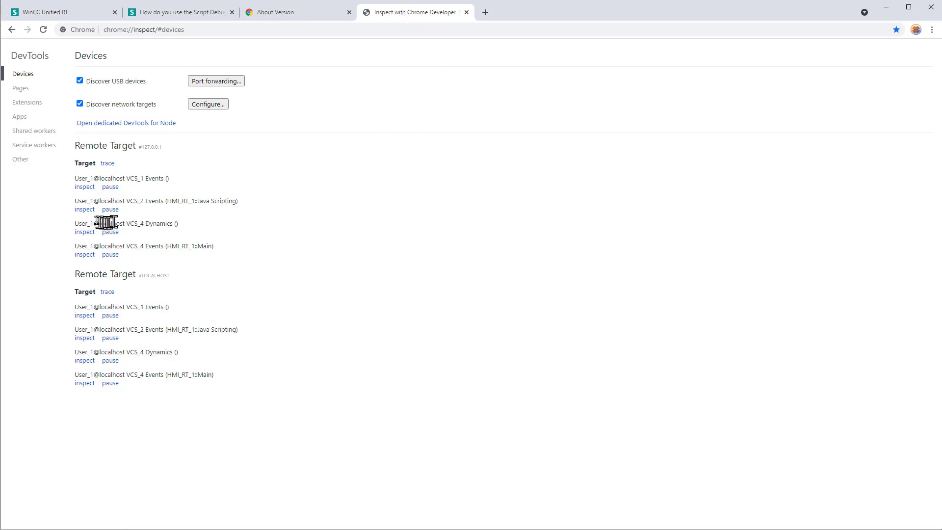
- Inspect a target, deactivate all breakpoints, close DevTools, refresh targets, and return to WinCC Unified RT
{"action": "left_click", "coordinate": [84, 210]}
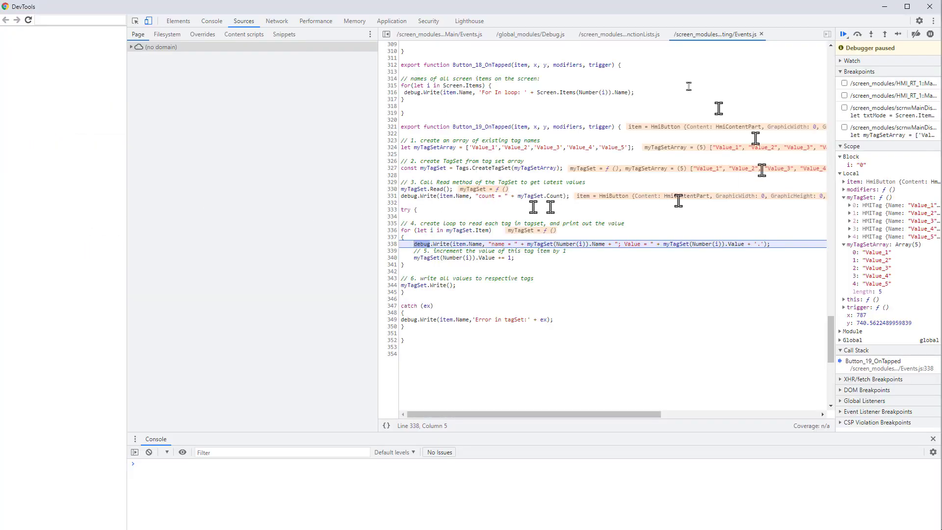
{"action": "left_click", "coordinate": [915, 34]}
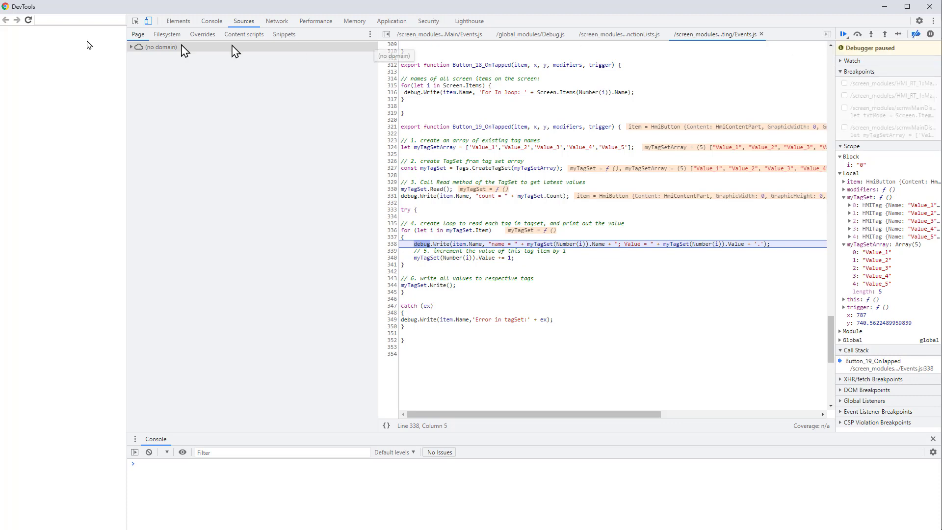
{"action": "left_click", "coordinate": [929, 7]}
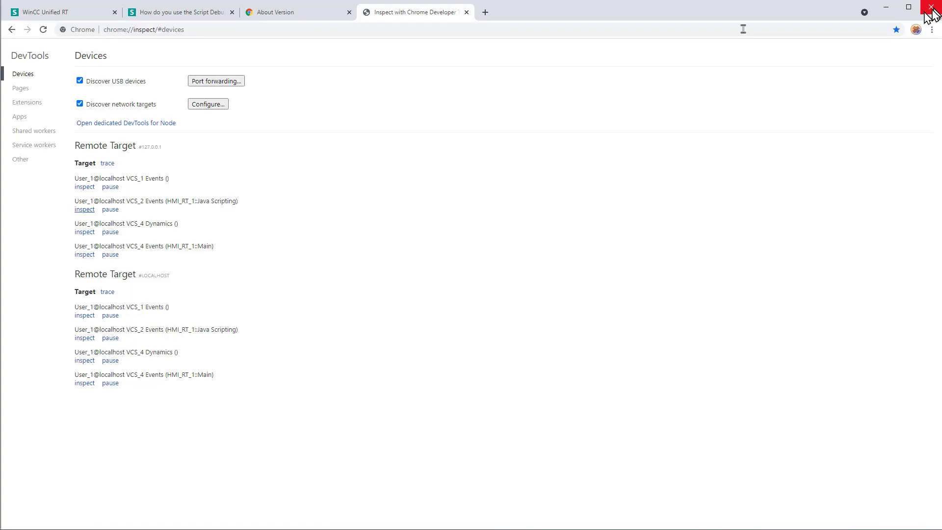
{"action": "left_click", "coordinate": [44, 30]}
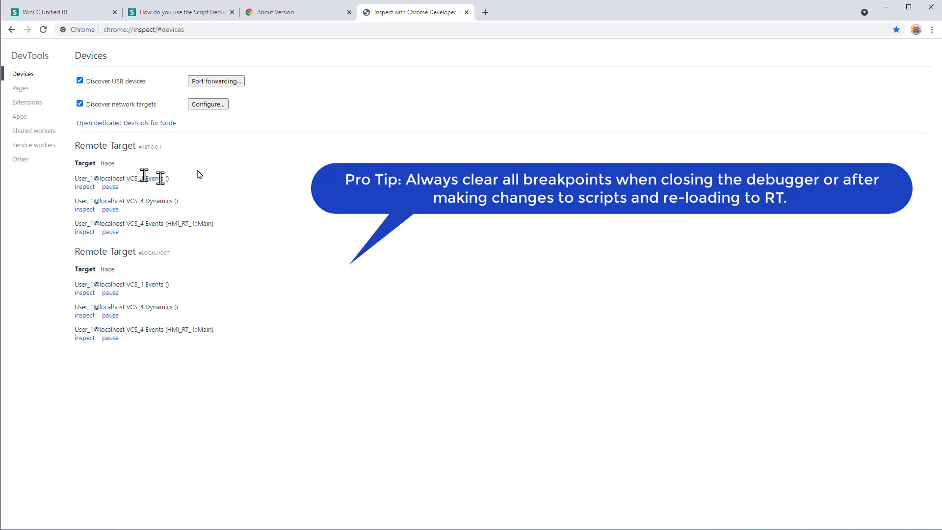
{"action": "left_click", "coordinate": [56, 11]}
- Show the Java Scripting screen in runtime and refresh the Chrome inspect page
{"action": "left_click", "coordinate": [39, 116]}
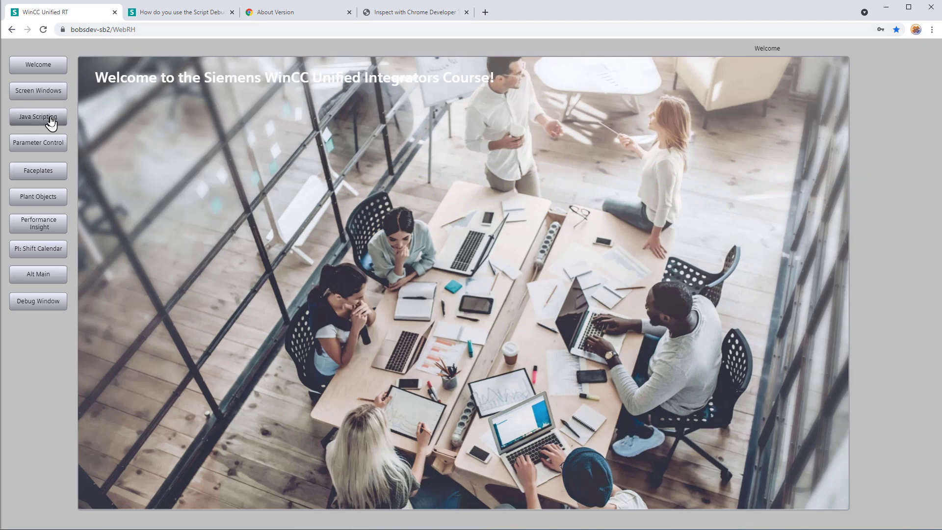
{"action": "key", "text": "ctrl+shift+Tab"}
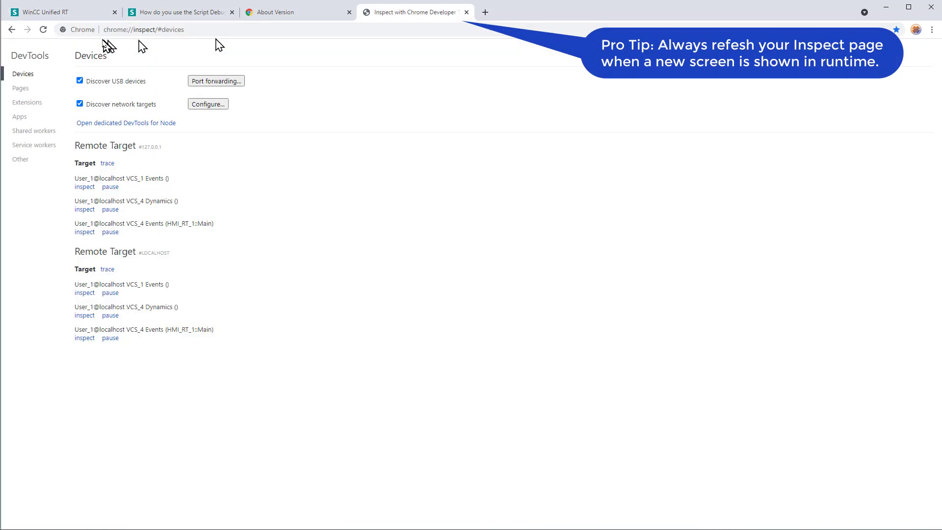
{"action": "left_click", "coordinate": [43, 29]}
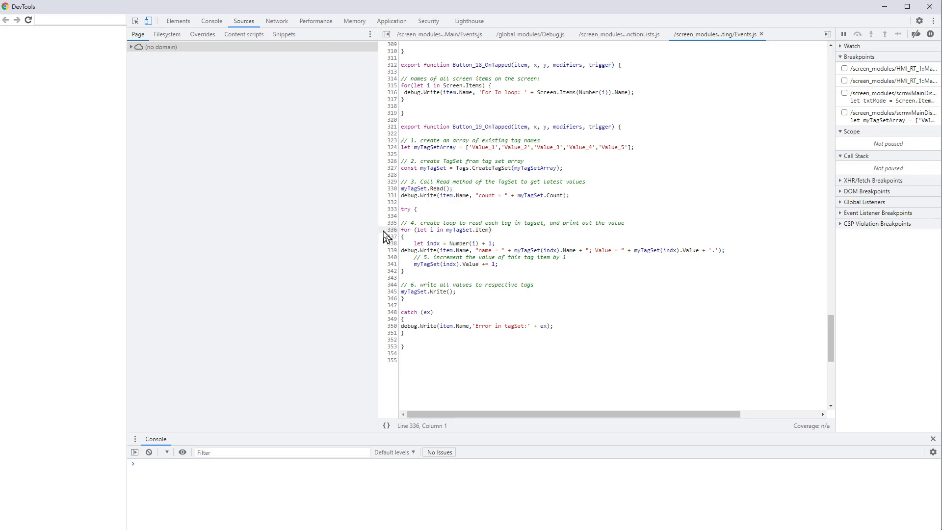
- Break on line 336, run 'TagSet assignment for in', and step into the debug Write call
{"action": "left_click", "coordinate": [389, 229]}
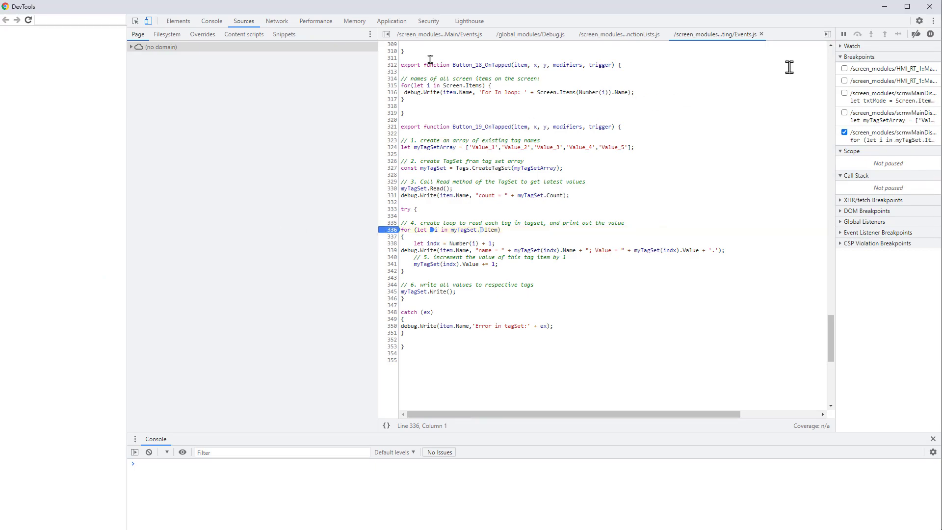
{"action": "key", "text": "alt+Tab"}
{"action": "left_click", "coordinate": [409, 388]}
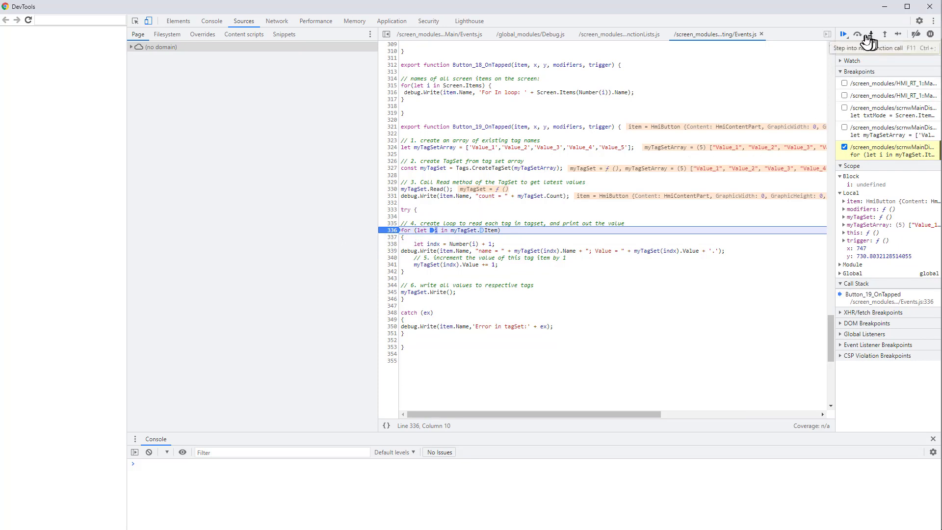
{"action": "left_click", "coordinate": [897, 37]}
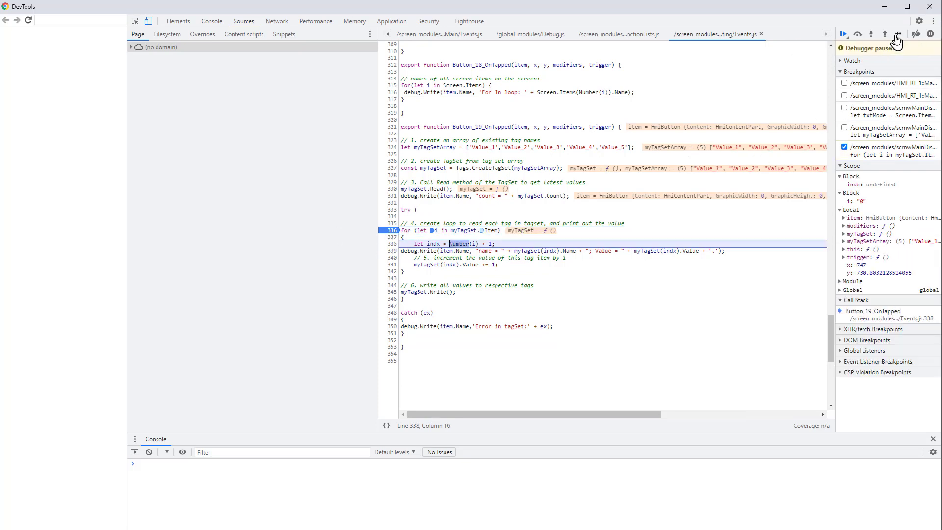
{"action": "left_click", "coordinate": [896, 37]}
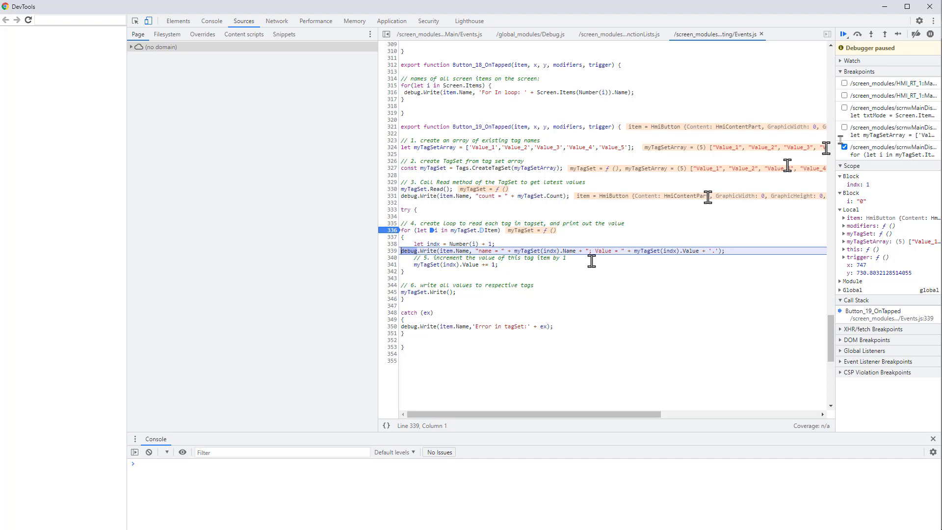
{"action": "left_click", "coordinate": [872, 35]}
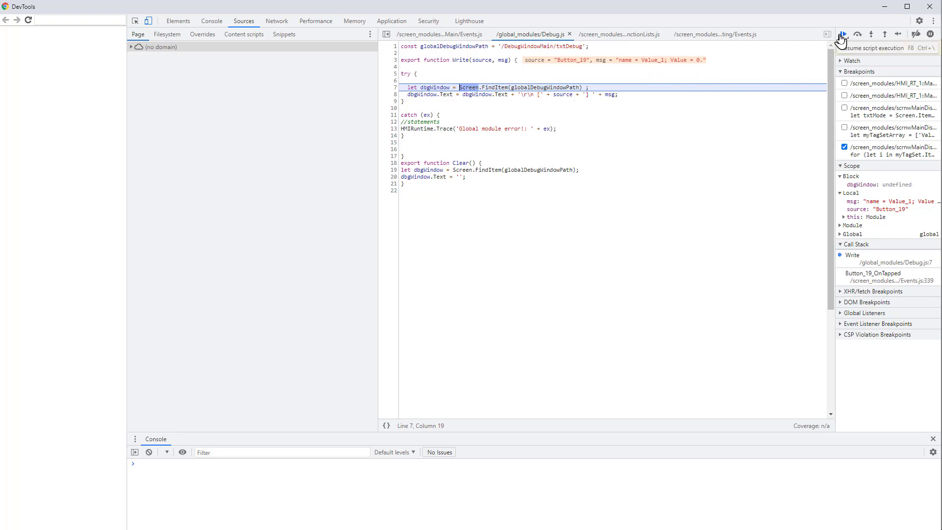
- Resume through another loop iteration, then remove the line 336 breakpoint and resume
{"action": "left_click", "coordinate": [842, 35]}
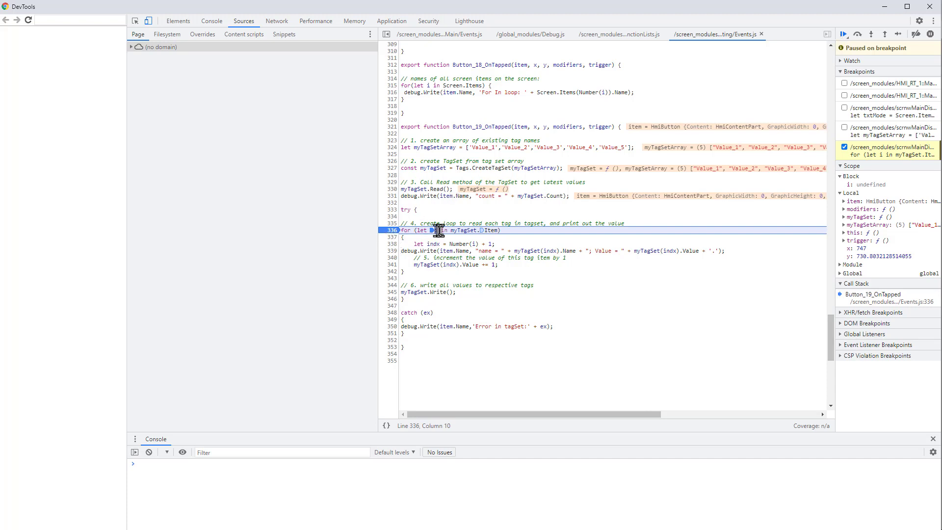
{"action": "left_click", "coordinate": [872, 35]}
{"action": "left_click", "coordinate": [872, 35]}
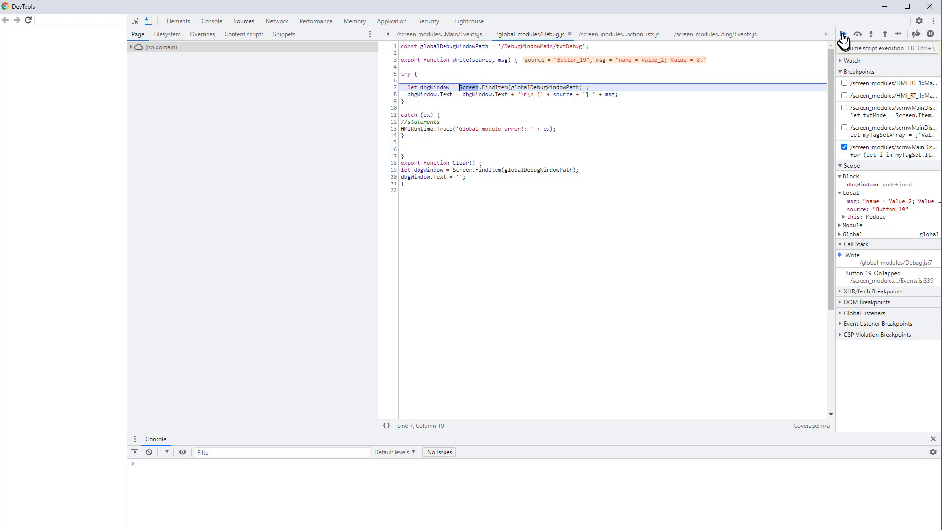
{"action": "left_click", "coordinate": [843, 35]}
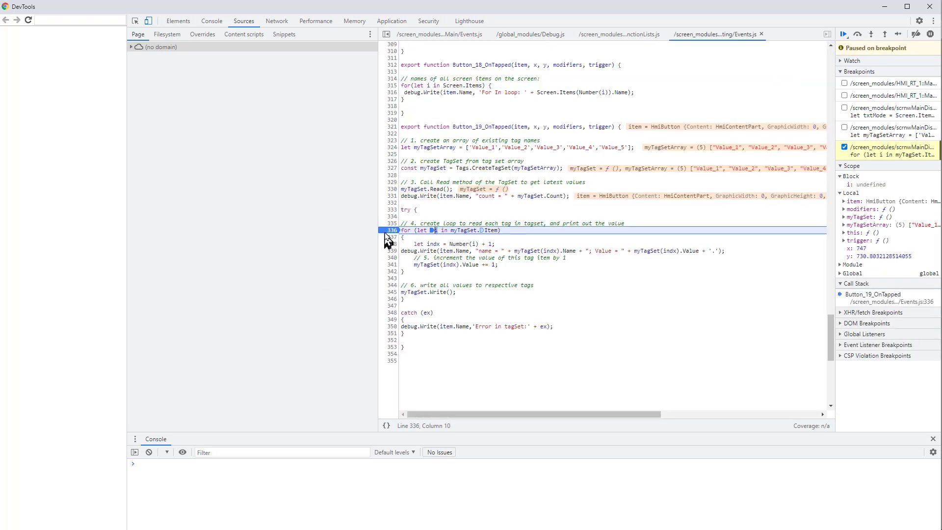
{"action": "left_click", "coordinate": [392, 230]}
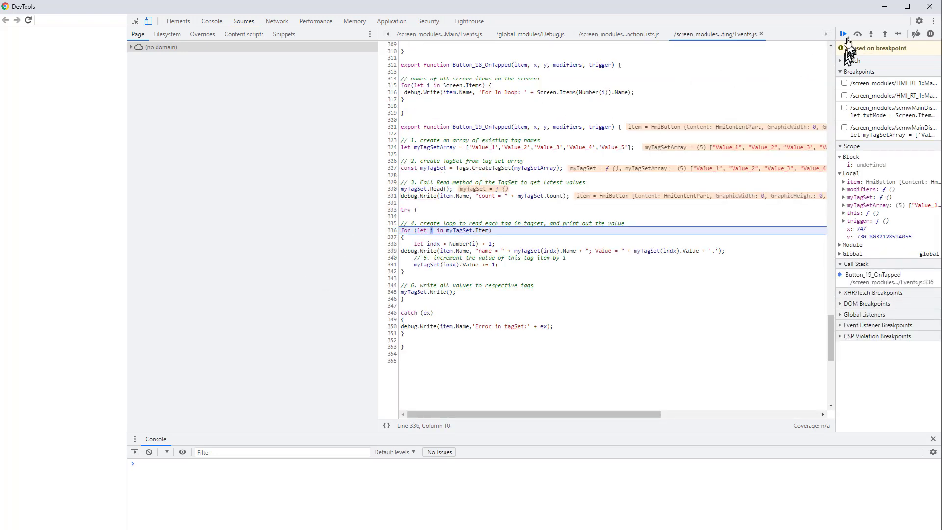
{"action": "left_click", "coordinate": [843, 34]}
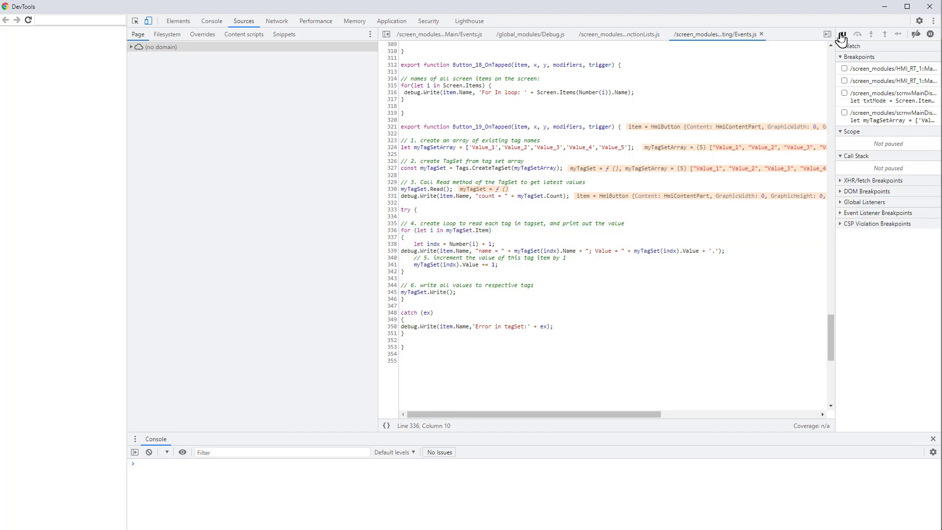
- Run the TagSet for-in script three times with the Script Debug Window open, then return to DevTools
{"action": "key", "text": "alt+Tab"}
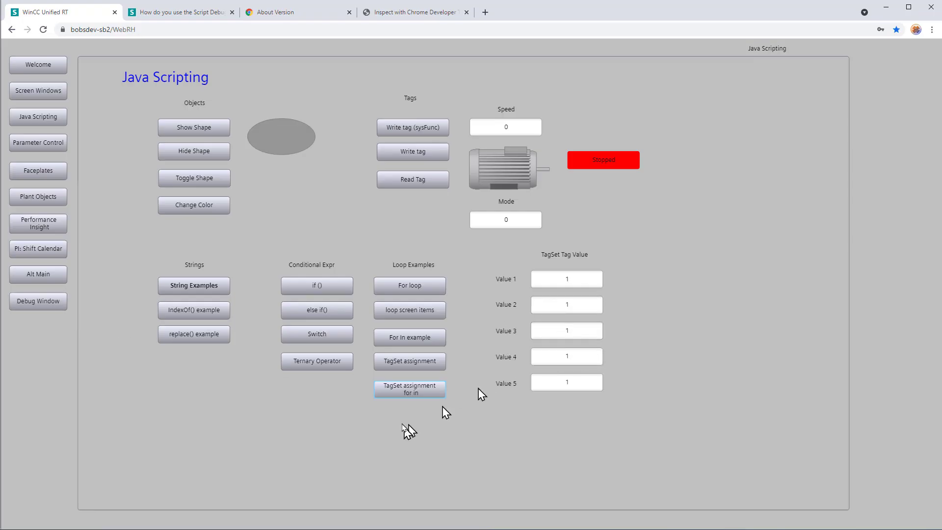
{"action": "left_click", "coordinate": [402, 397]}
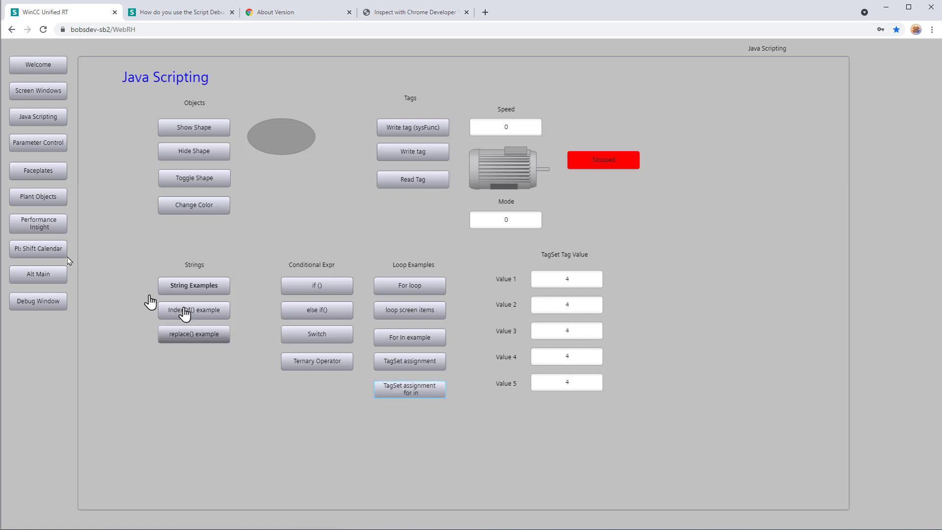
{"action": "left_click", "coordinate": [44, 304]}
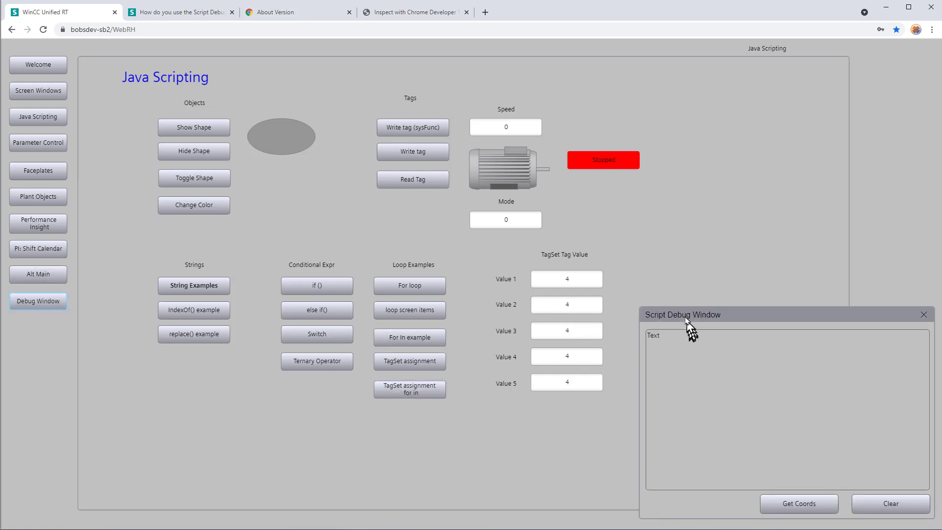
{"action": "left_click_drag", "start_coordinate": [687, 314], "coordinate": [662, 303]}
{"action": "left_click", "coordinate": [403, 391]}
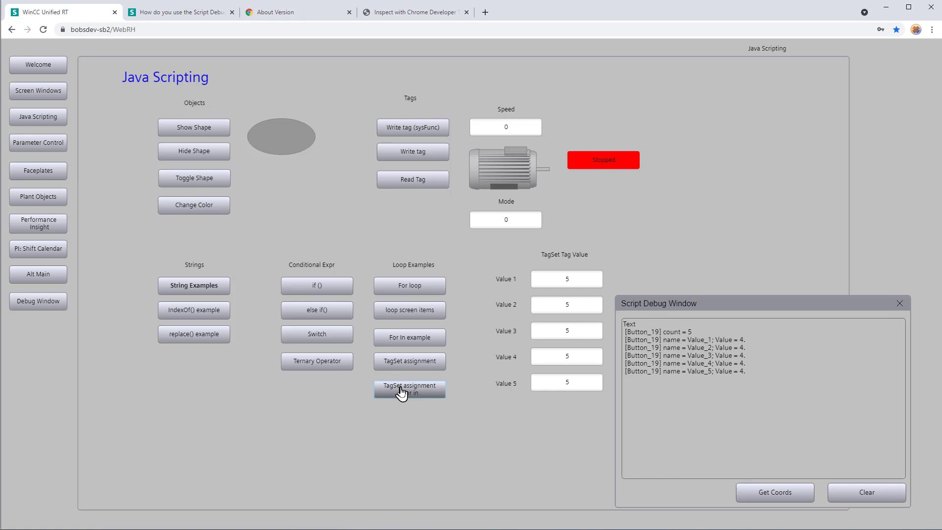
{"action": "left_click", "coordinate": [402, 394]}
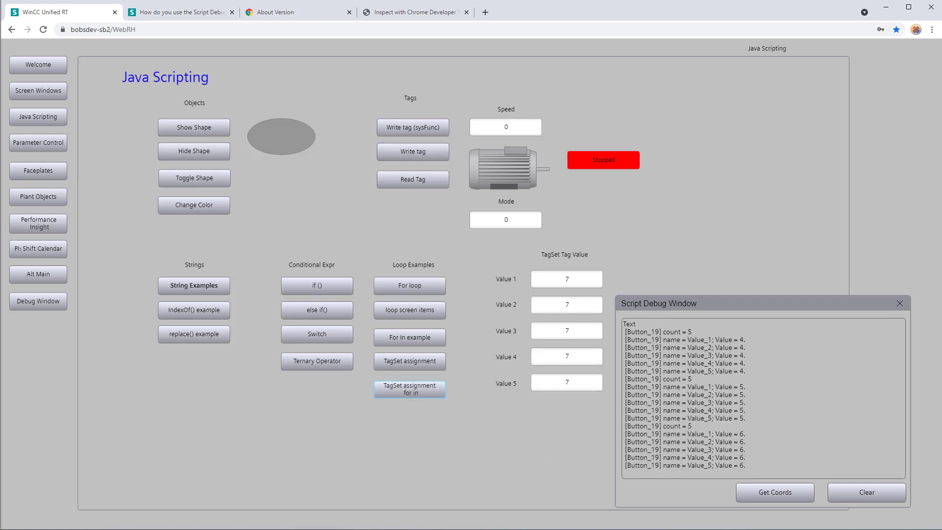
{"action": "key", "text": "alt+Tab"}
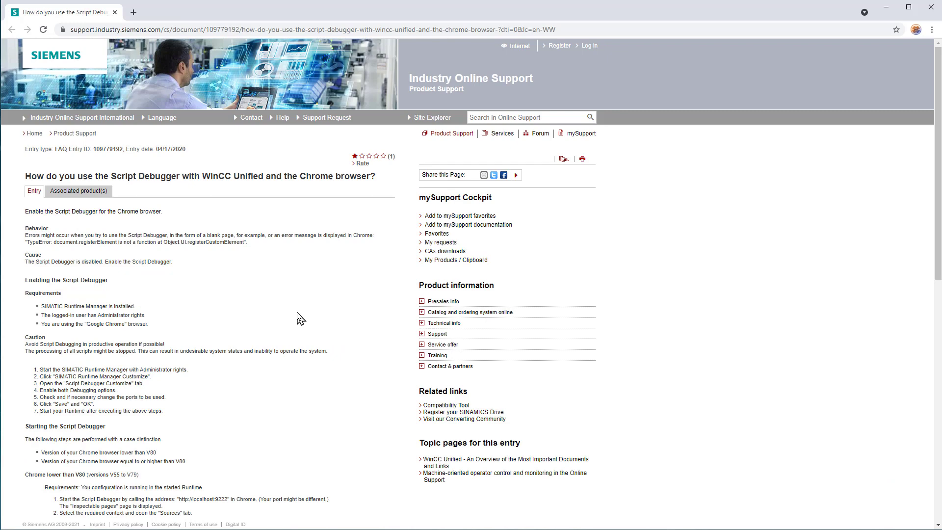
{"action": "scroll", "coordinate": [324, 353], "scroll_direction": "down", "scroll_amount": 2}
{"action": "scroll", "coordinate": [324, 355], "scroll_direction": "down", "scroll_amount": 2}
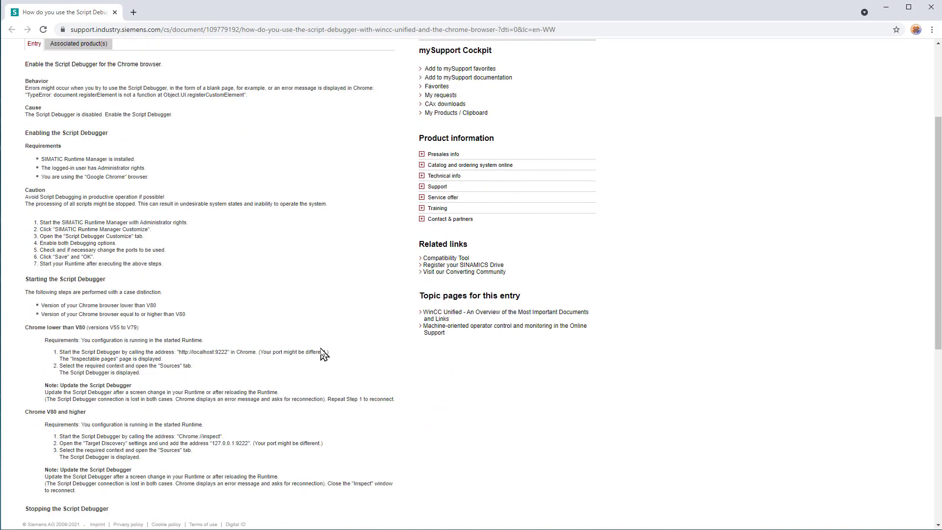
{"action": "scroll", "coordinate": [324, 355], "scroll_direction": "down", "scroll_amount": 1}
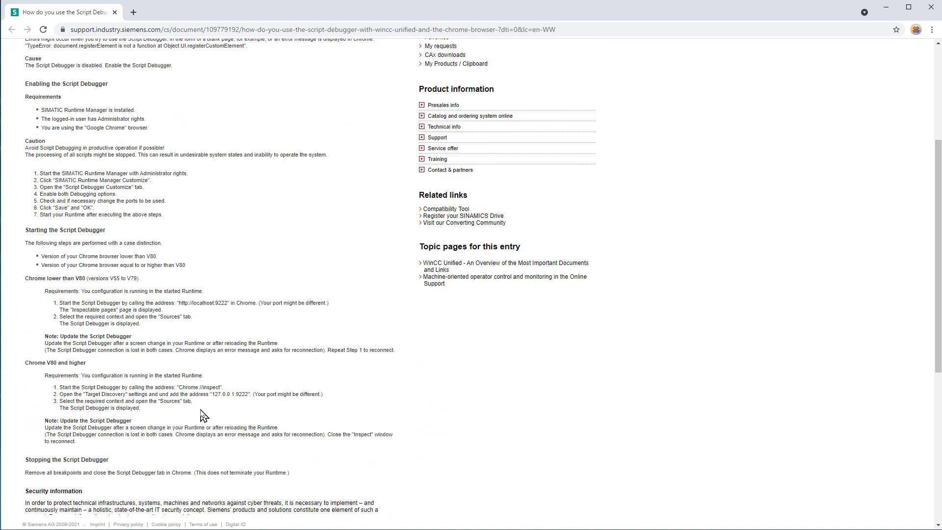